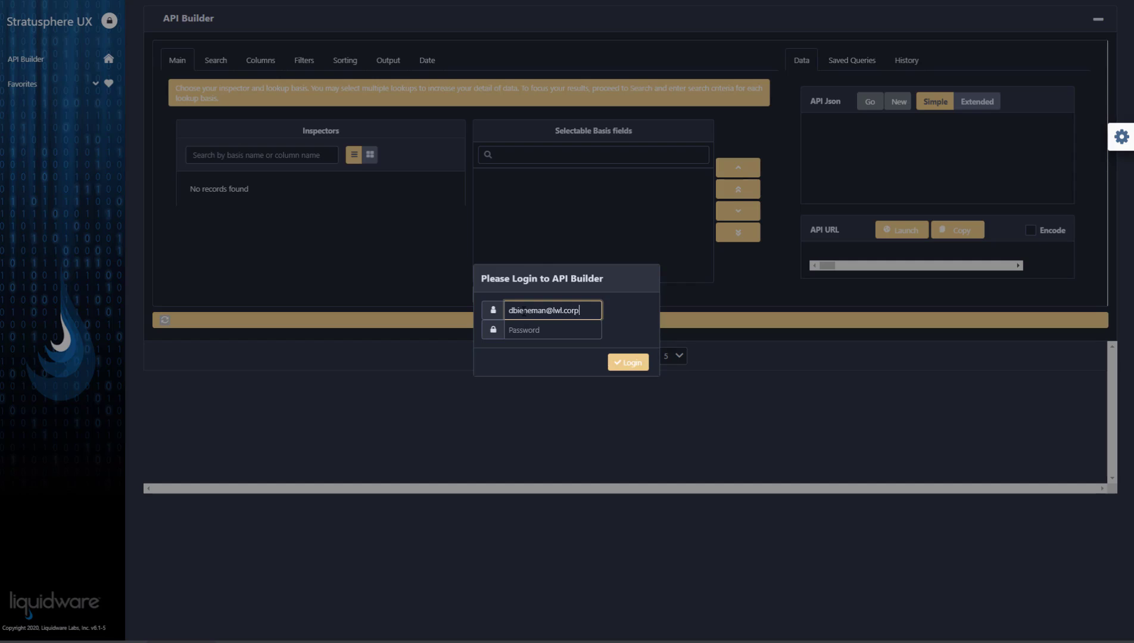
Step: Enter the account password and log in to the API Builder
key("Tab")
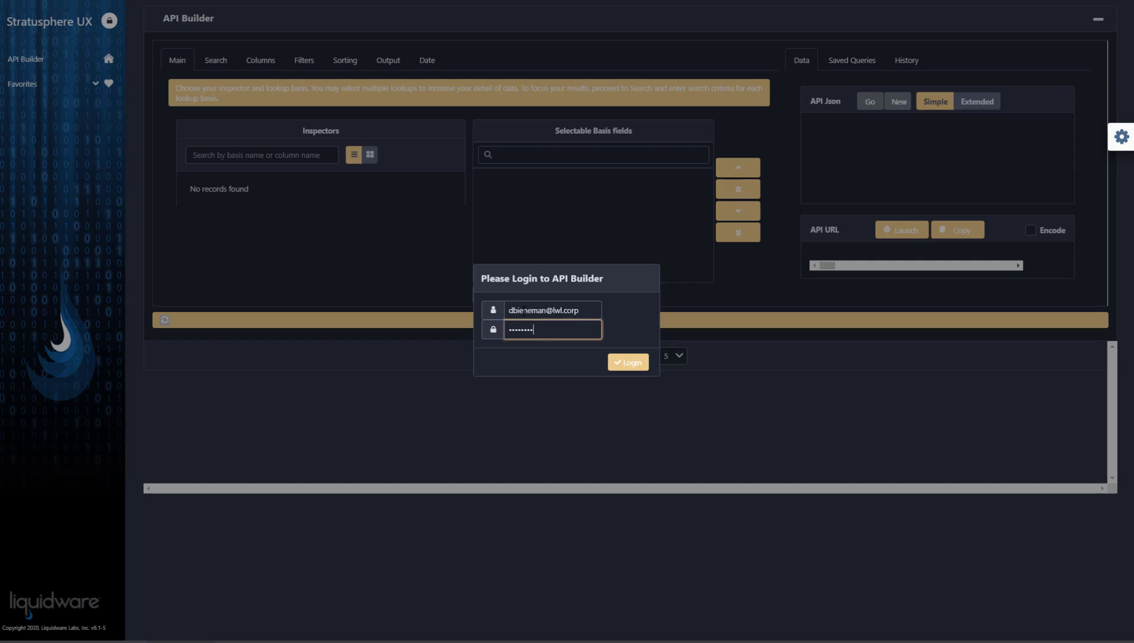
key("Return")
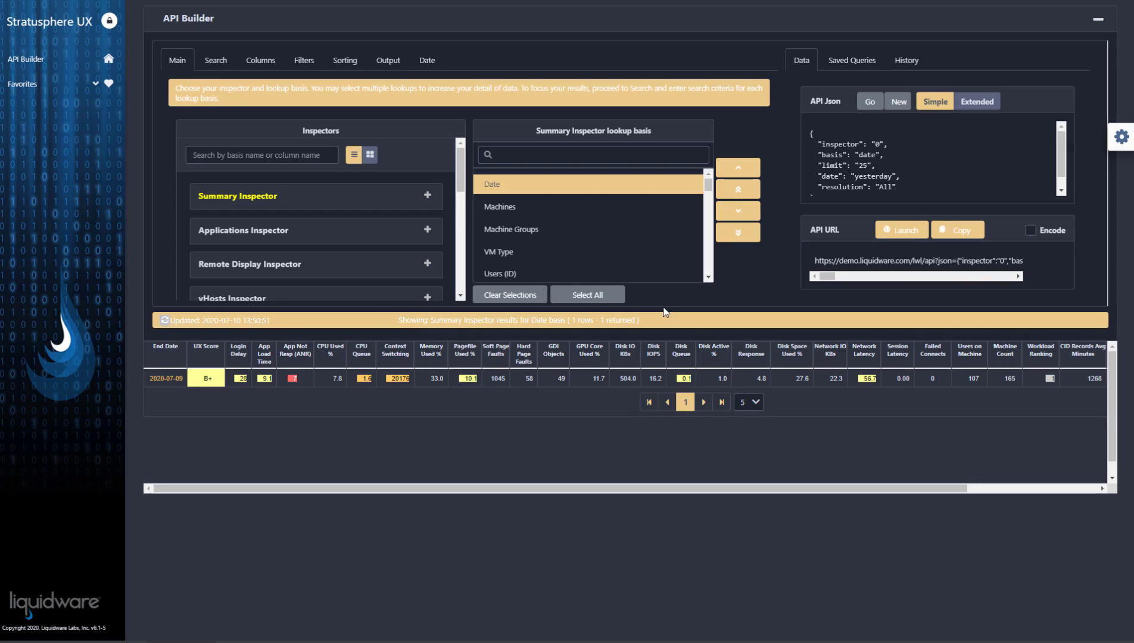
Step: Search the inspectors by basis or column name for "wifi" and for "queue"
left_click(272, 154)
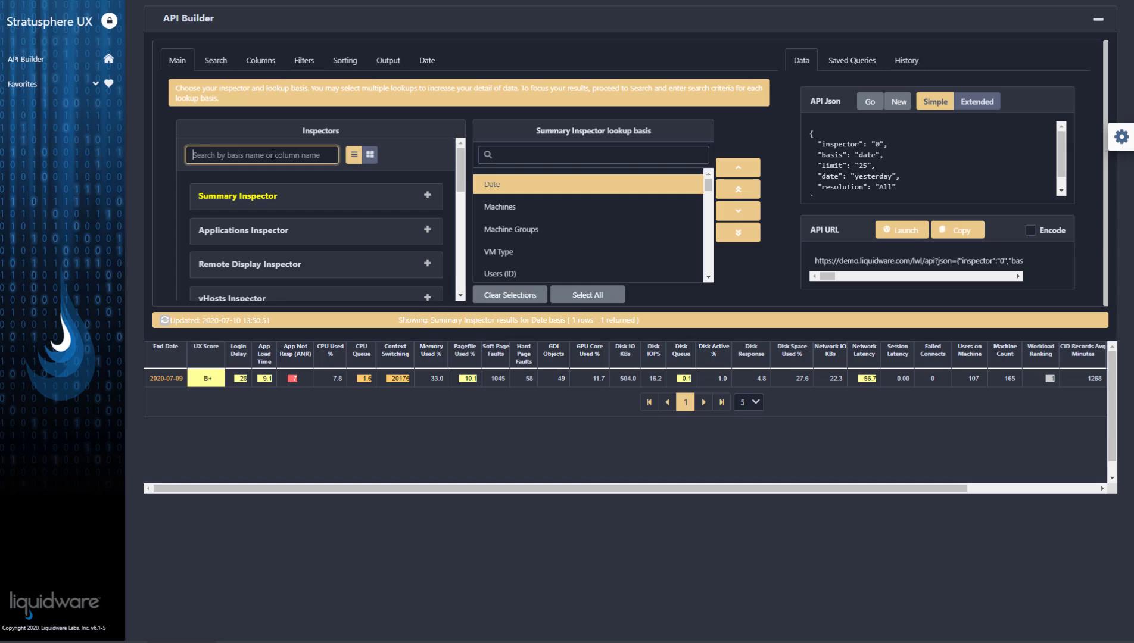
type("wifi")
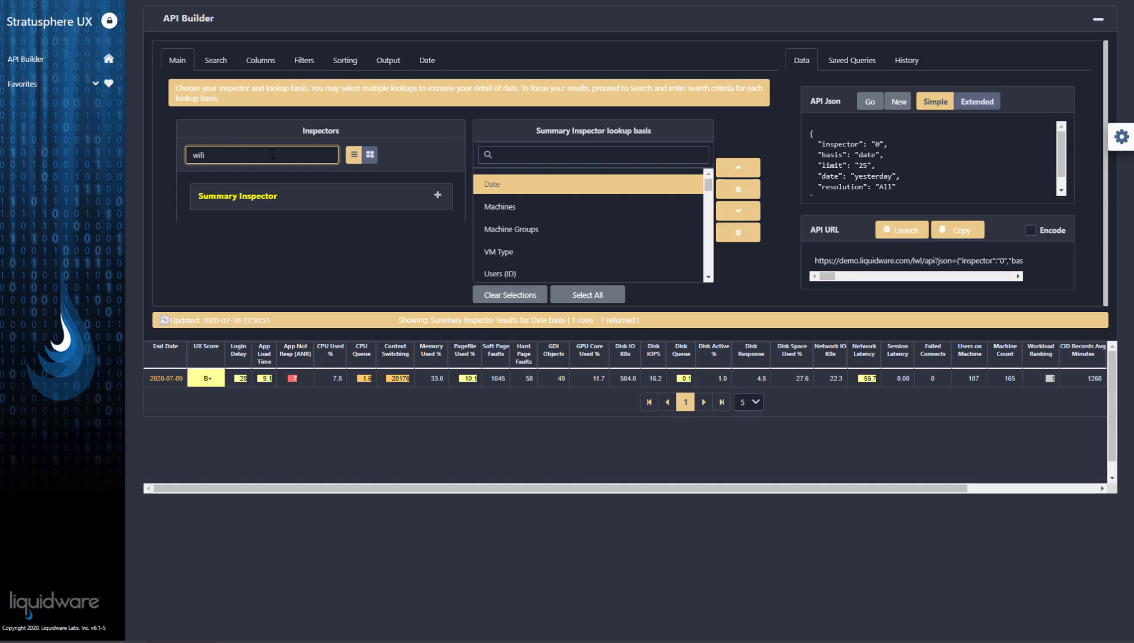
key("BackSpace")
key("BackSpace")
key("BackSpace")
key("BackSpace")
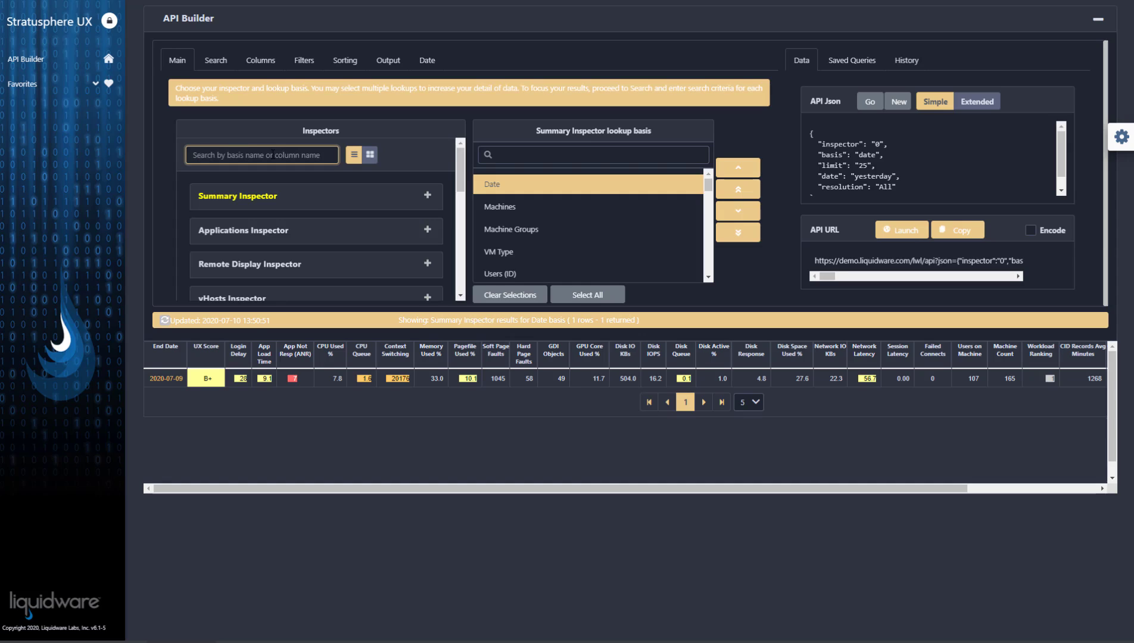
type("queue")
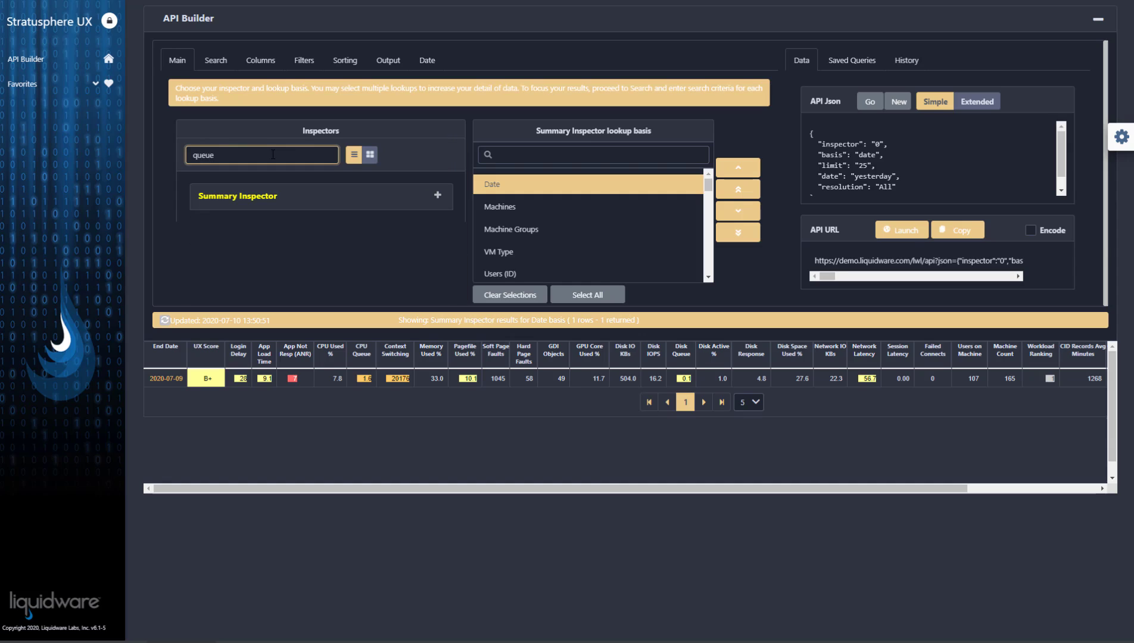
Step: Search the inspectors for "cpu" and expand the matching column names of the vMachines, Login and Browser Inspectors
key("BackSpace")
key("BackSpace")
key("BackSpace")
type("cpu")
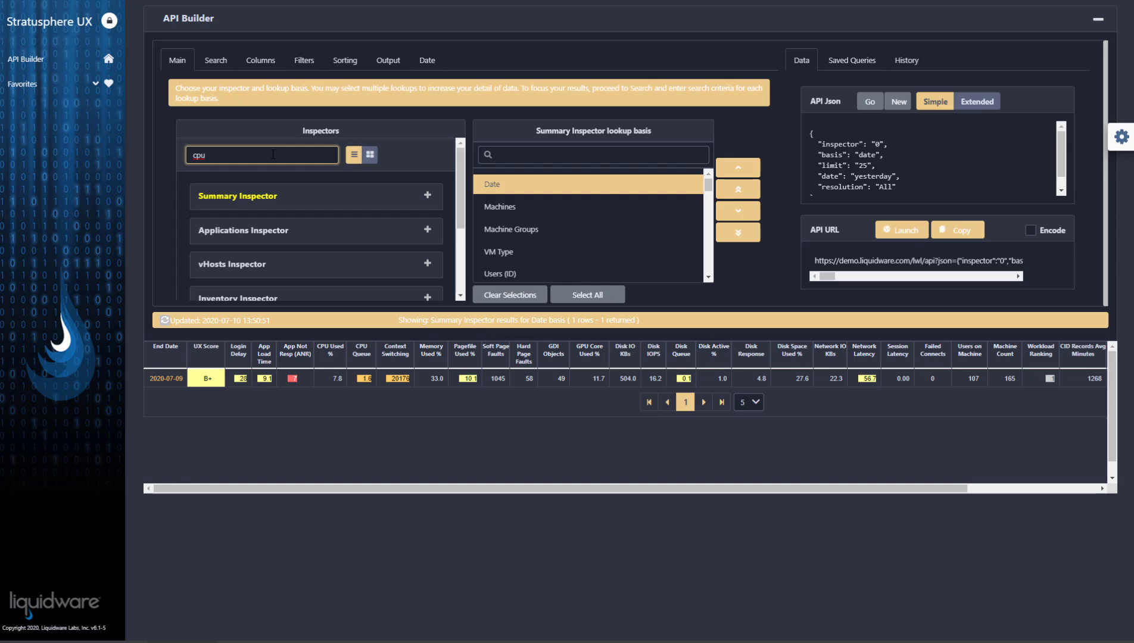
scroll(284, 213, "down", 3)
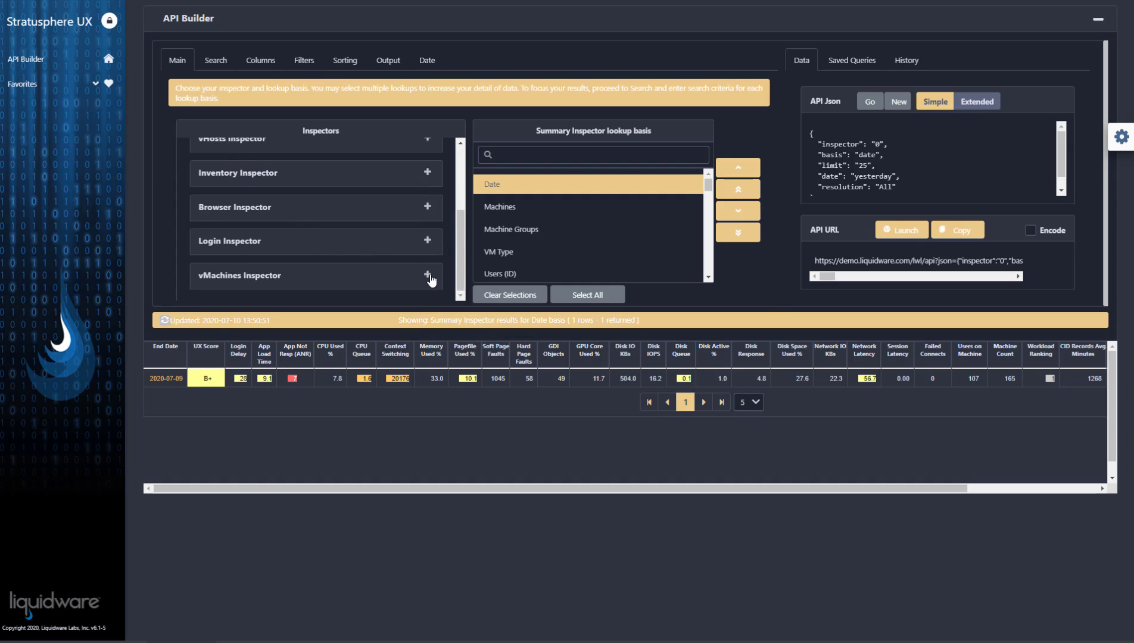
left_click(428, 276)
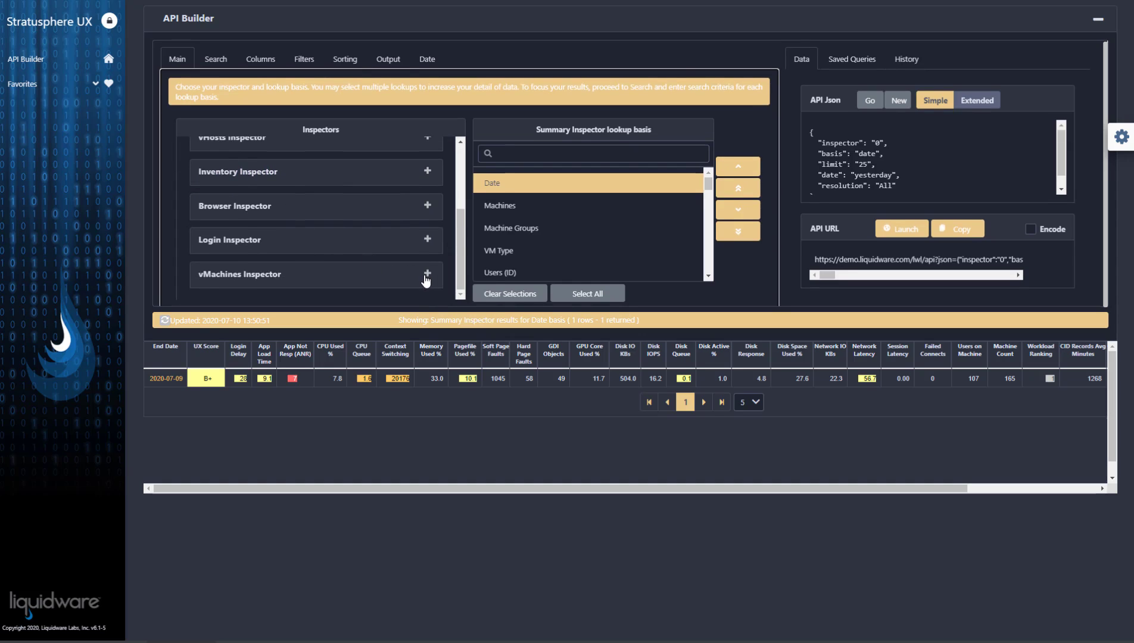
left_click(427, 275)
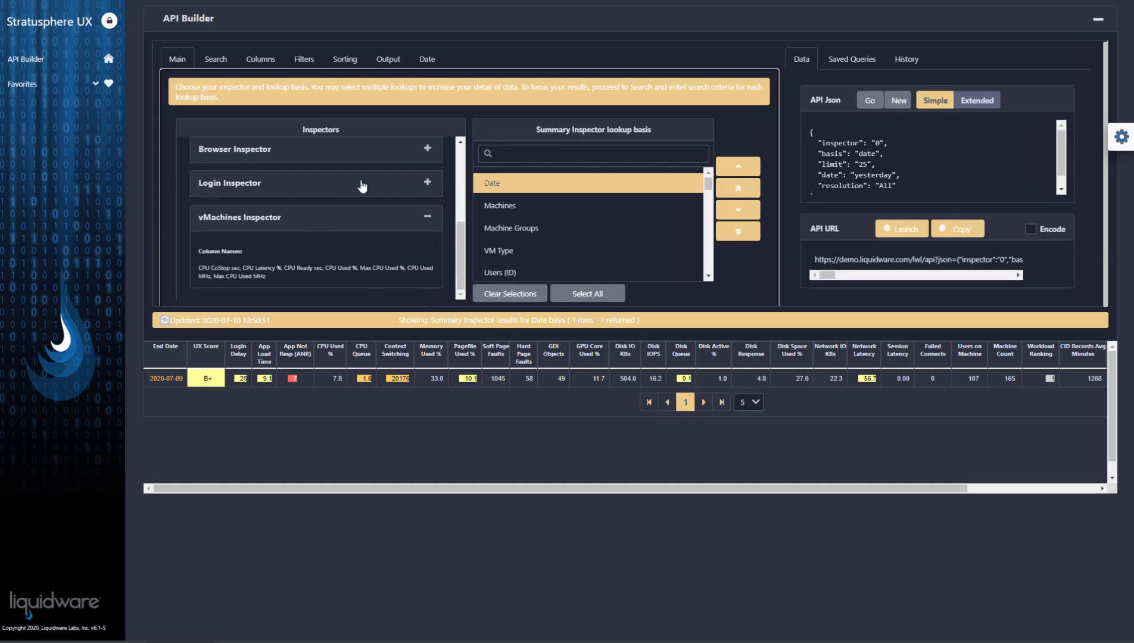
left_click(427, 182)
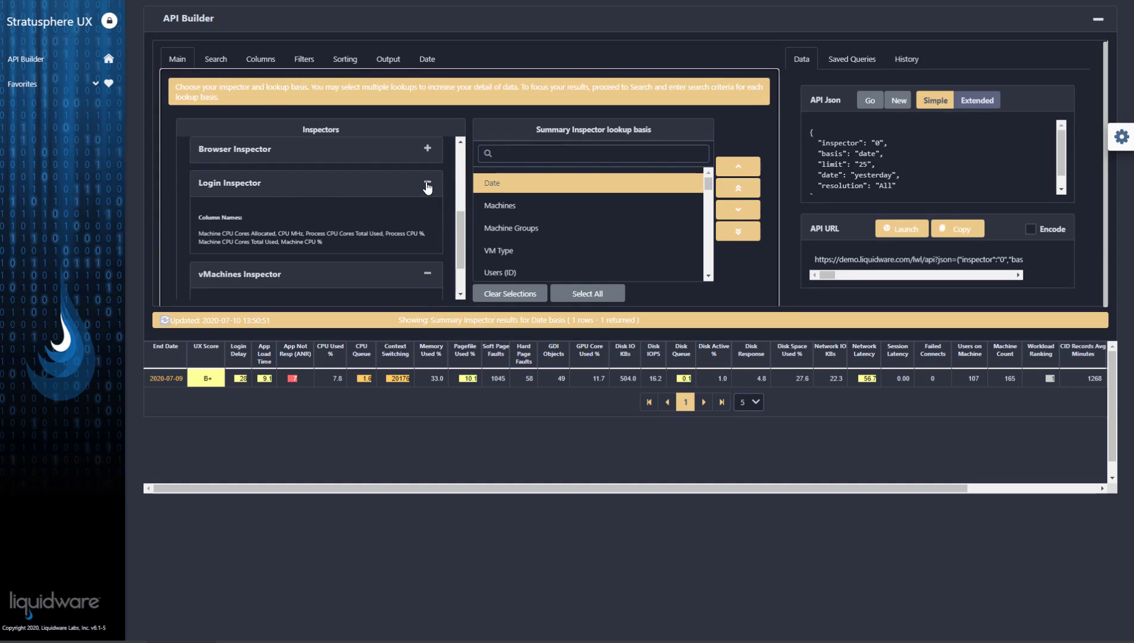
left_click(428, 148)
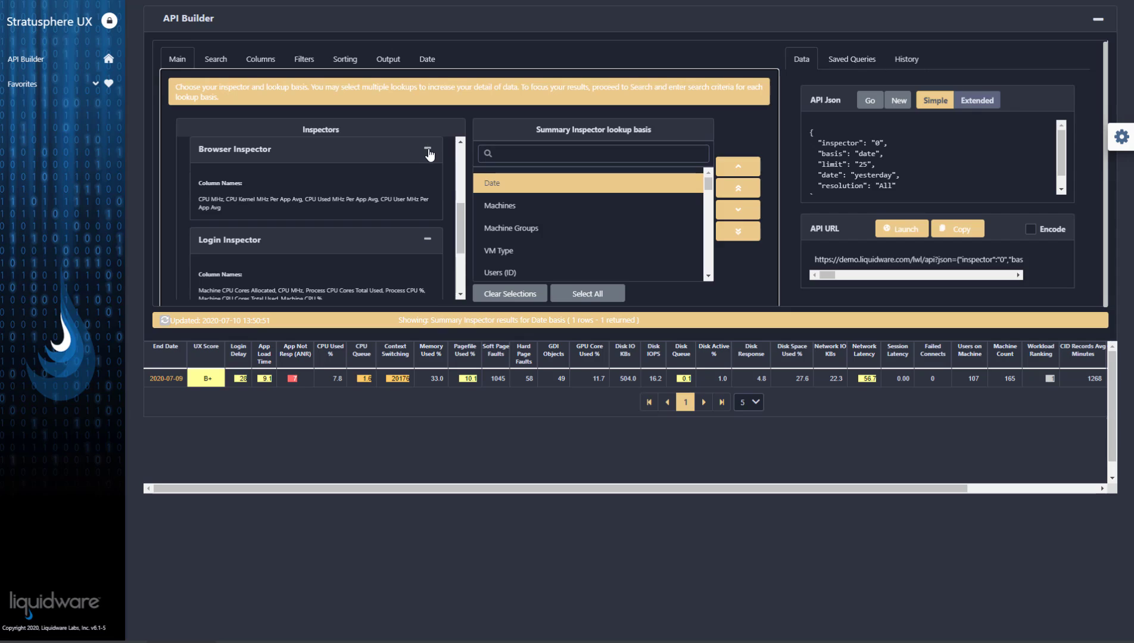
Step: Expand the Summary Inspector's matches for "wifi" and filter its lookup basis list by "wi"
scroll(434, 181, "up", 5)
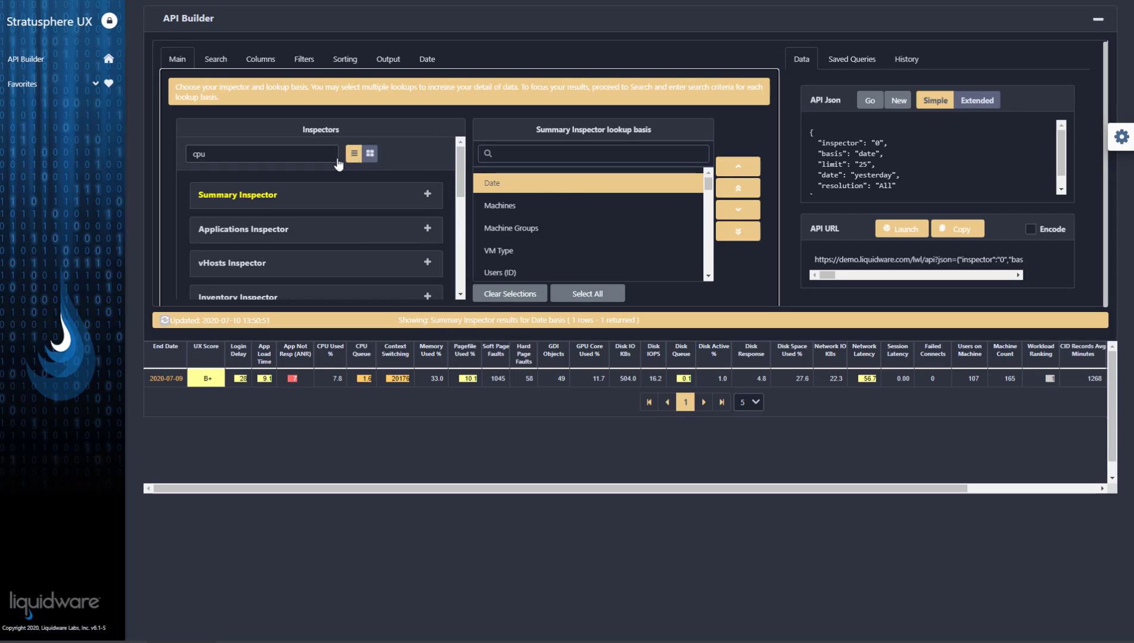
type("wifi")
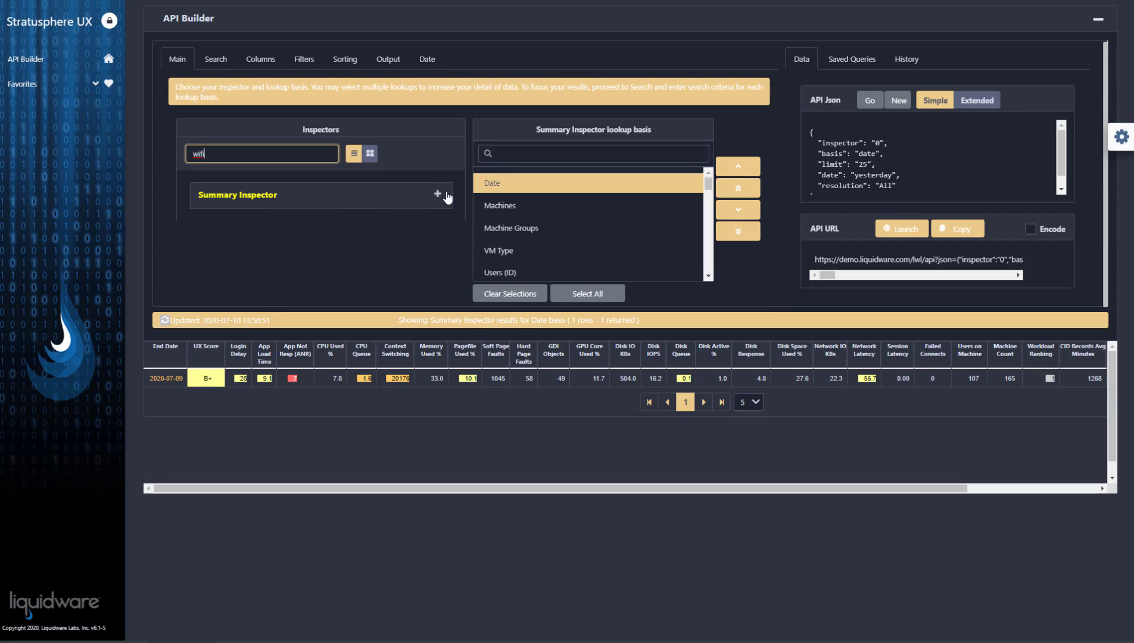
left_click(445, 194)
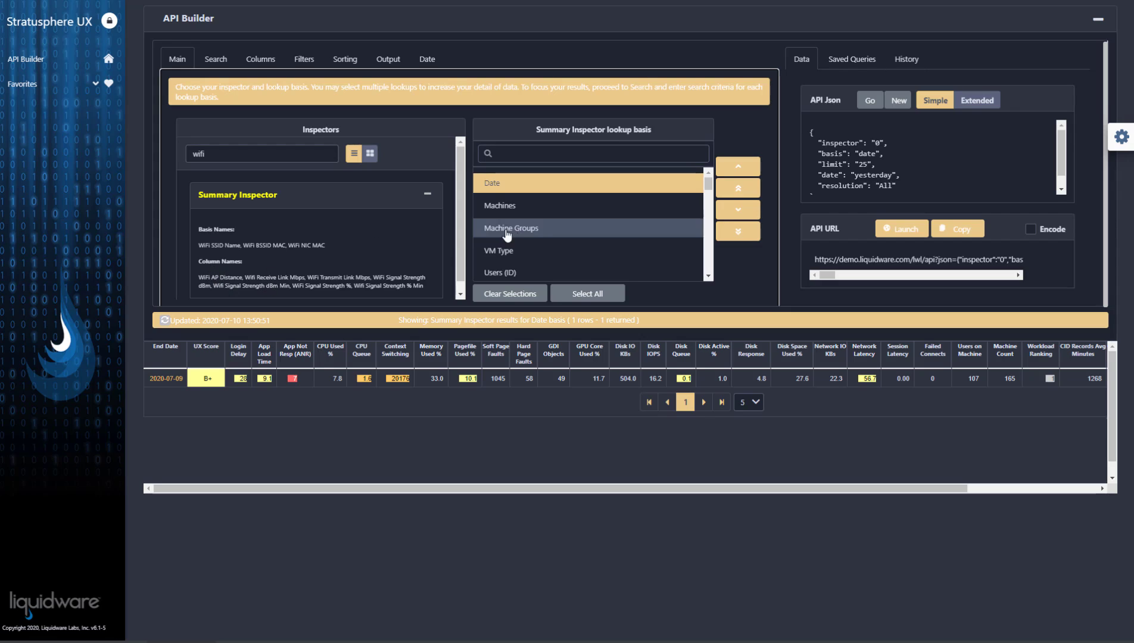
left_click(566, 151)
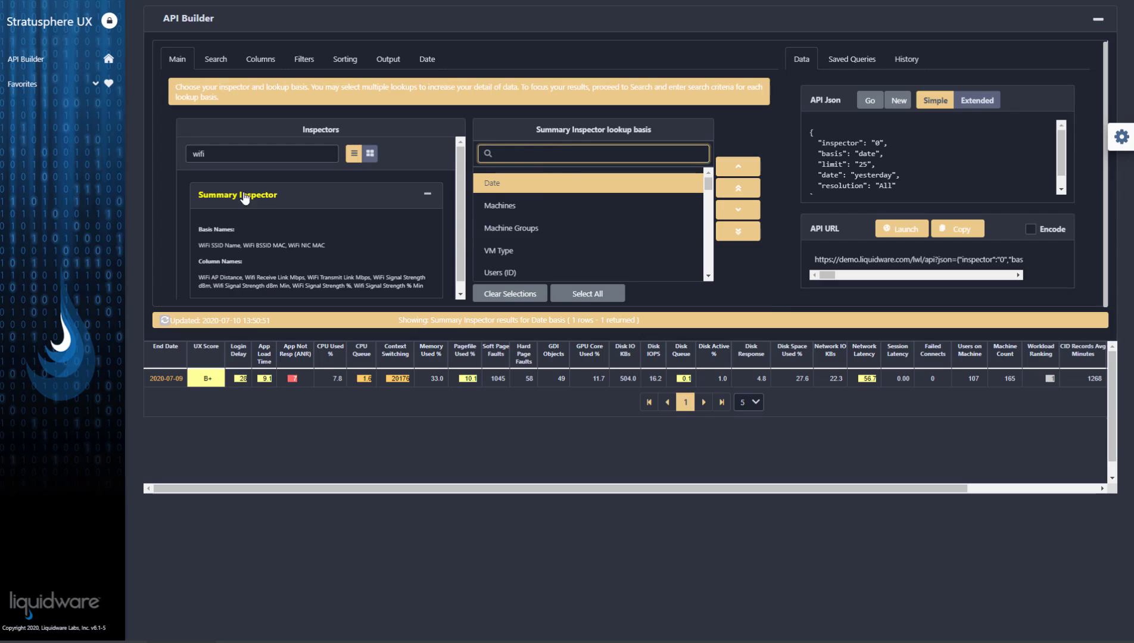
type("wi")
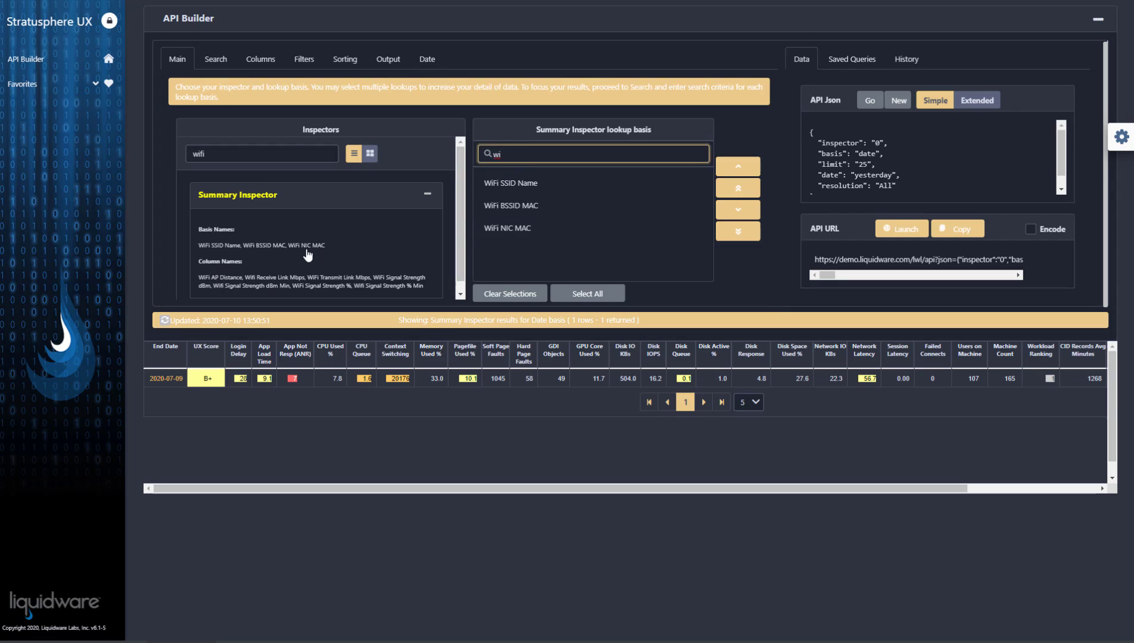
Step: Filter the column groups in the column settings by "wif" and select the WiFi Overview group
left_click(262, 60)
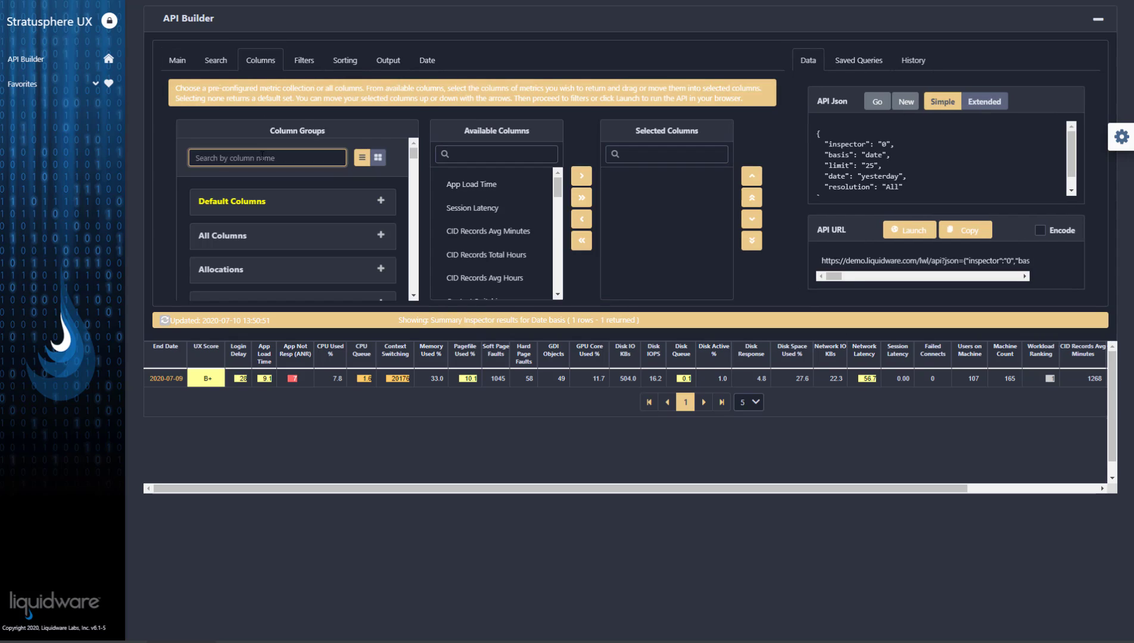
type("wif")
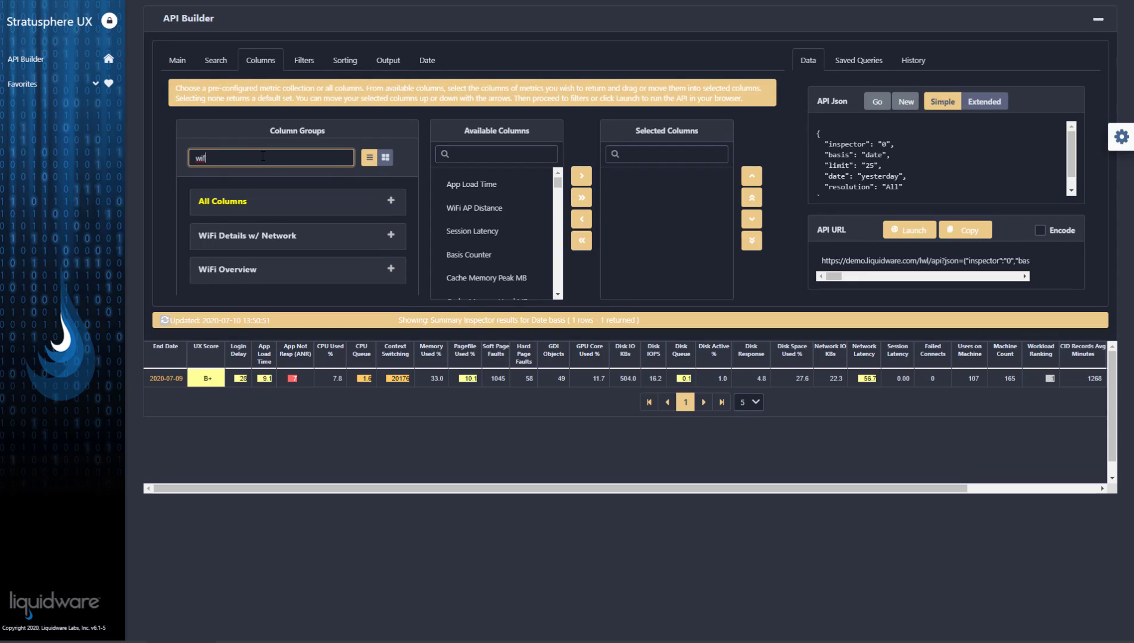
left_click(242, 269)
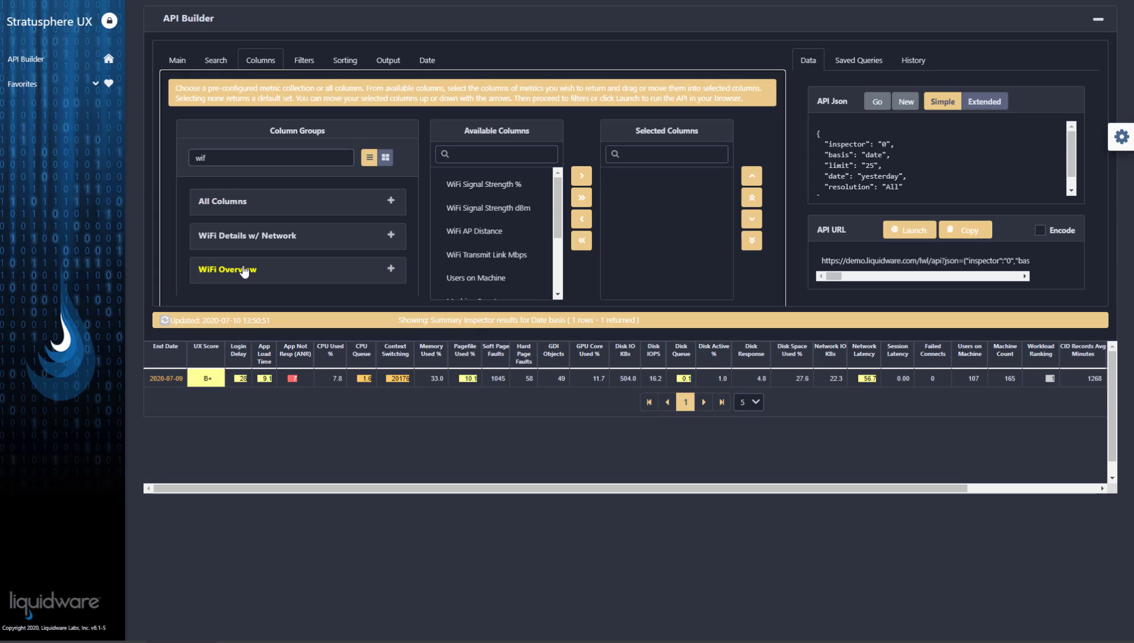
left_click(477, 149)
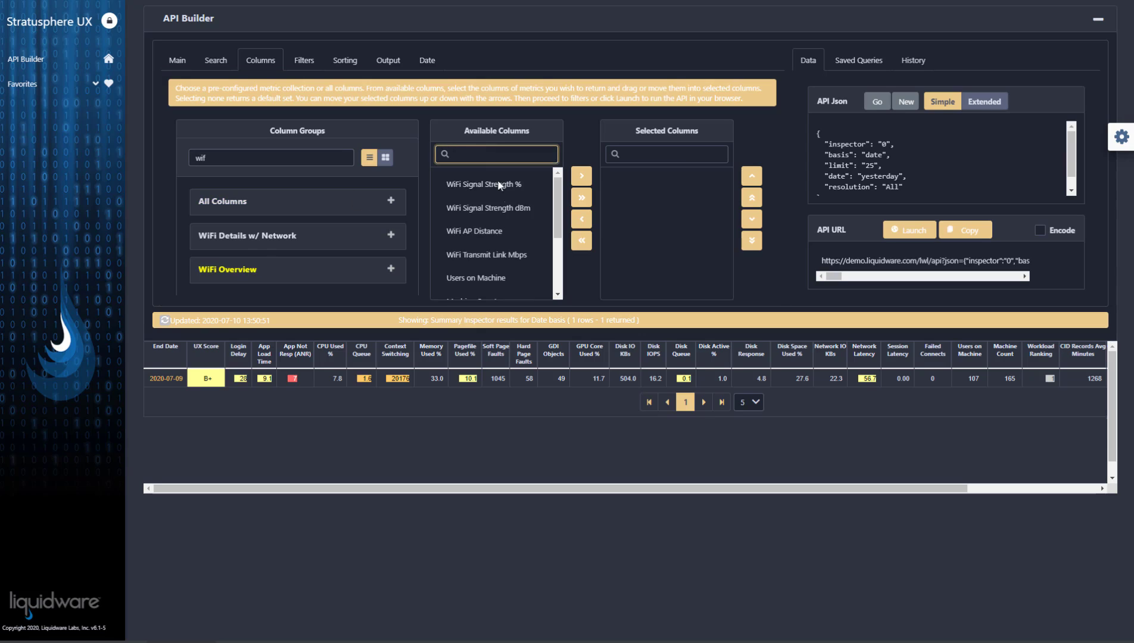
Step: Clear the column group filter and search the default group's available columns for "wi"
left_click(196, 156)
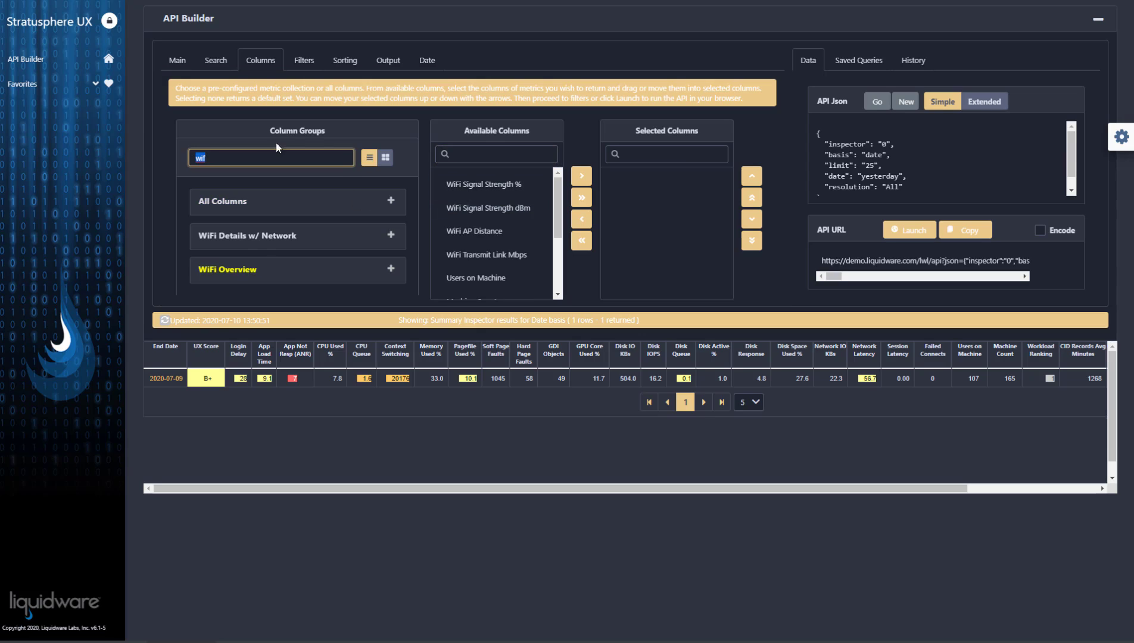
key("BackSpace")
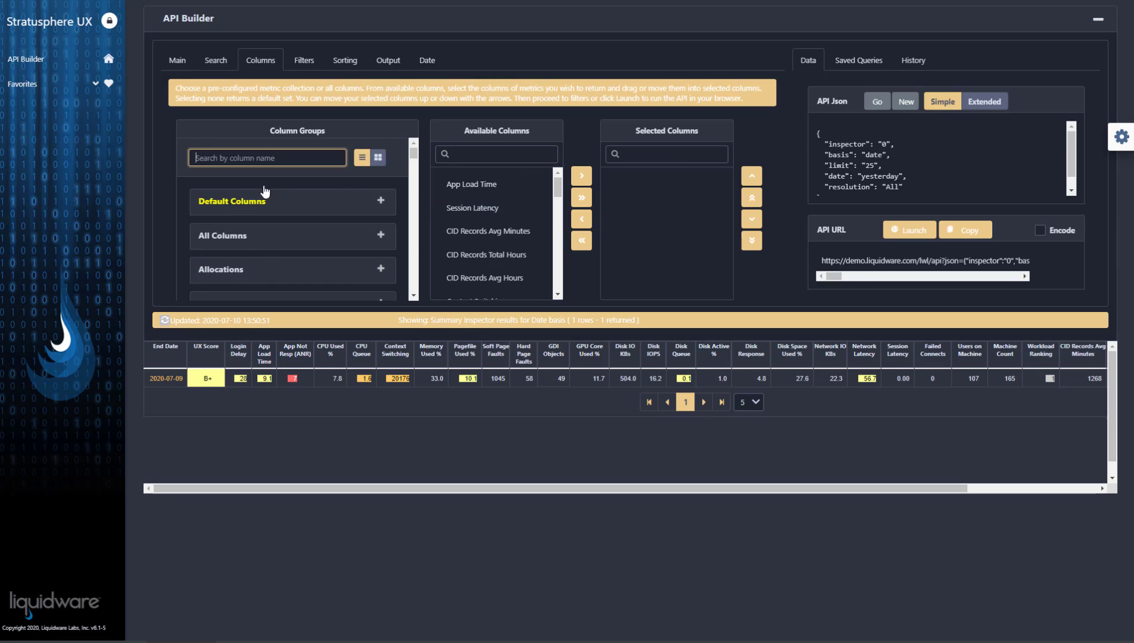
left_click(464, 152)
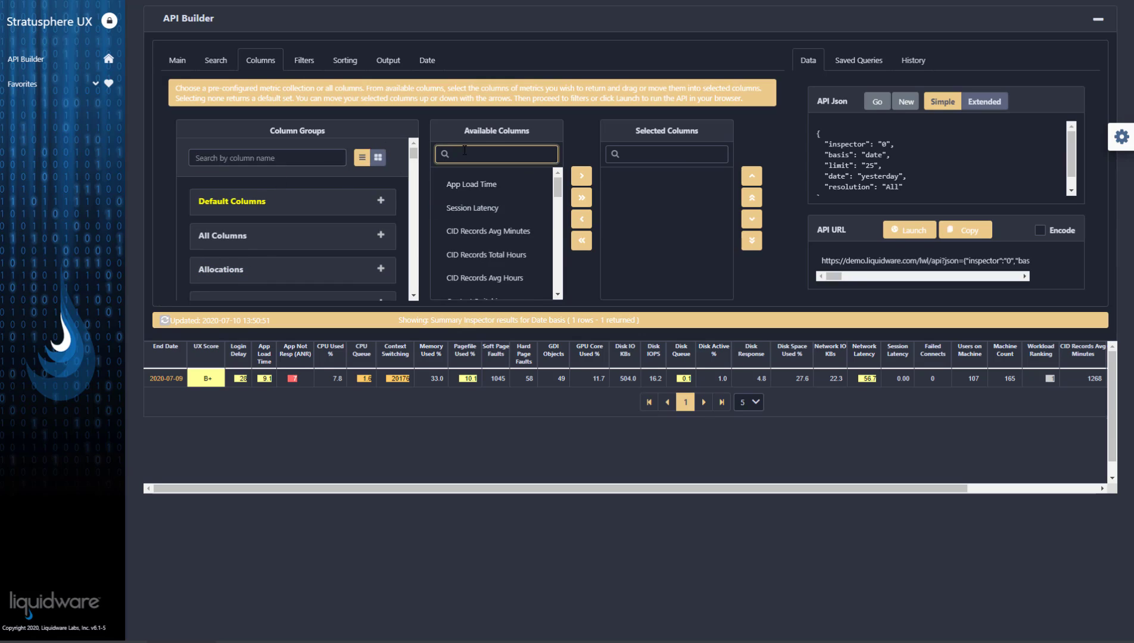
type("wi")
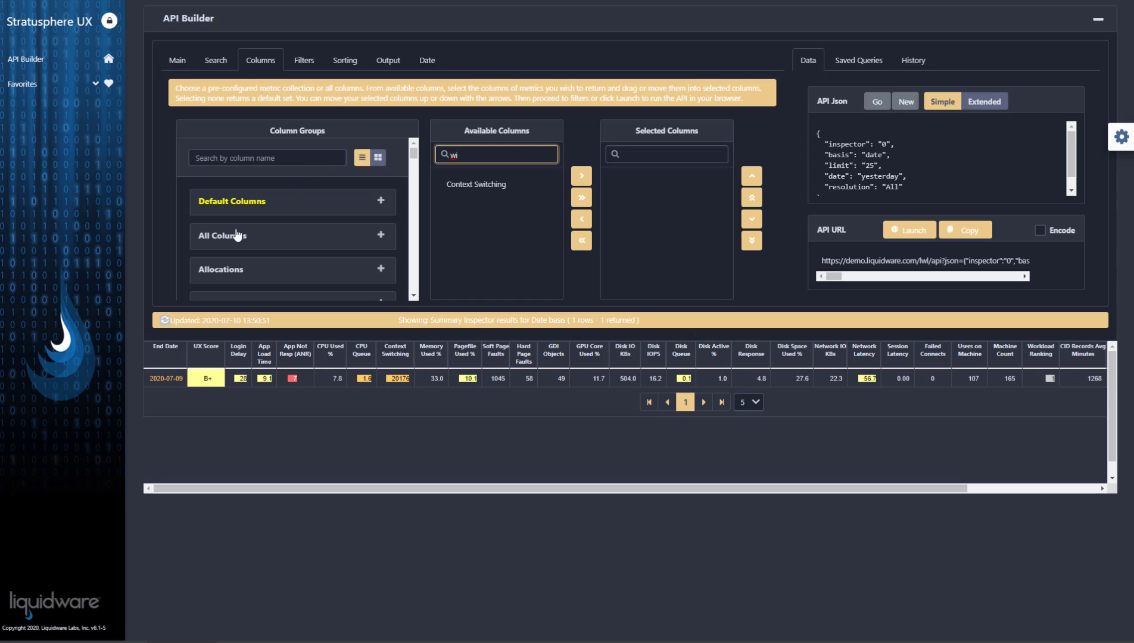
Step: Select the All Columns group and search its available columns for "wifi"
left_click(234, 237)
double_click(463, 153)
type("wi")
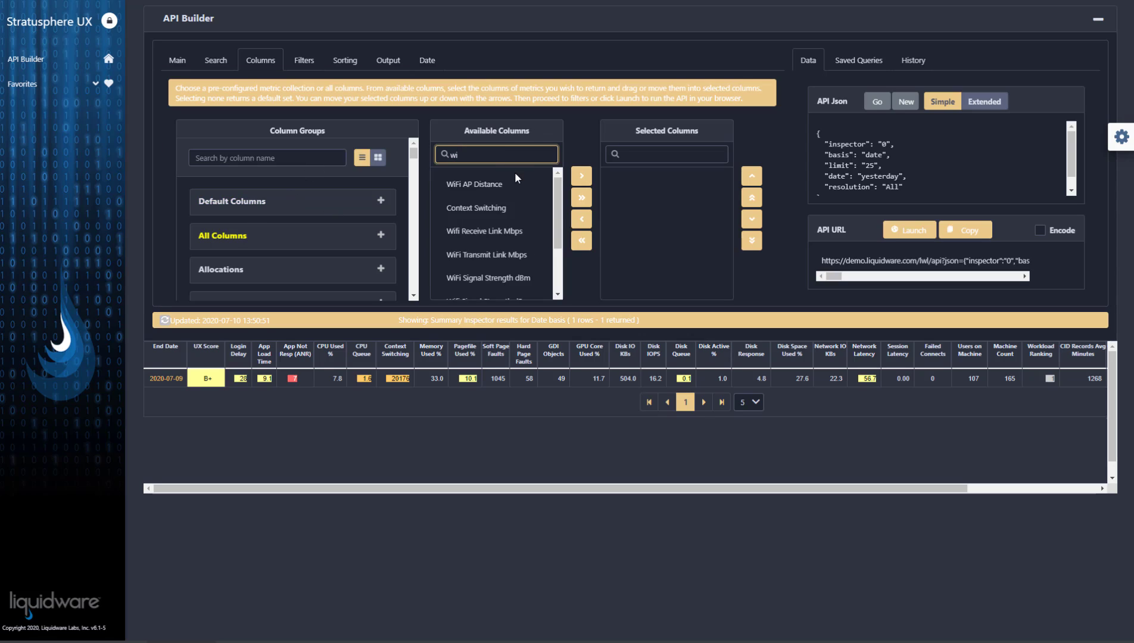
type("fi")
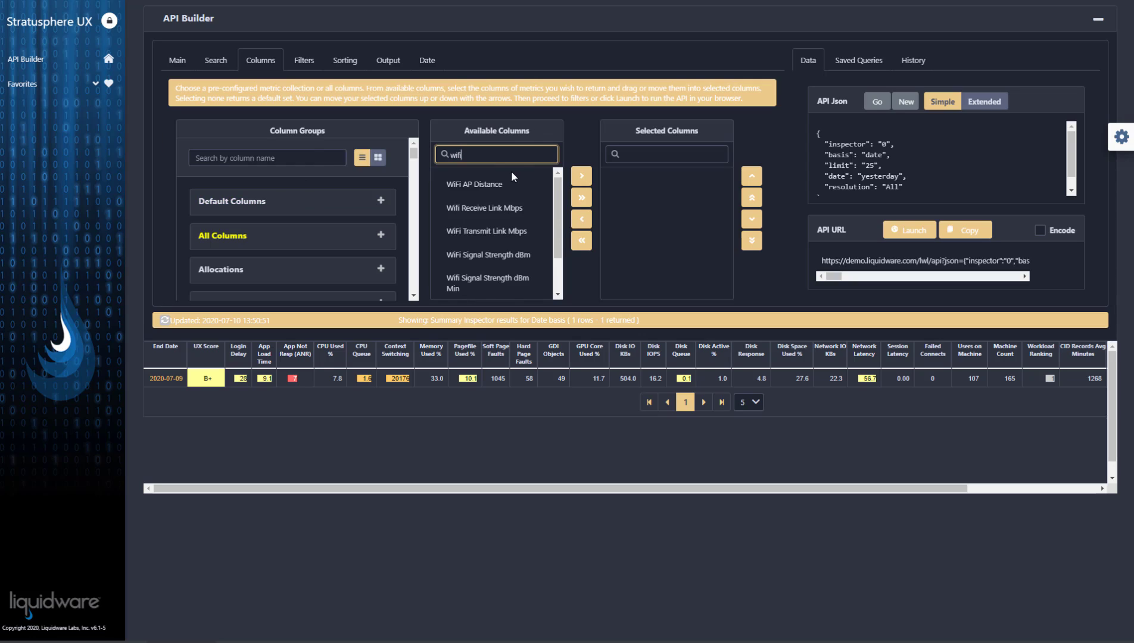
scroll(513, 205, "down", 1)
scroll(513, 206, "up", 1)
Step: Clear the available columns search and look through the full lists of available columns and column groups
key("BackSpace")
key("BackSpace")
key("BackSpace")
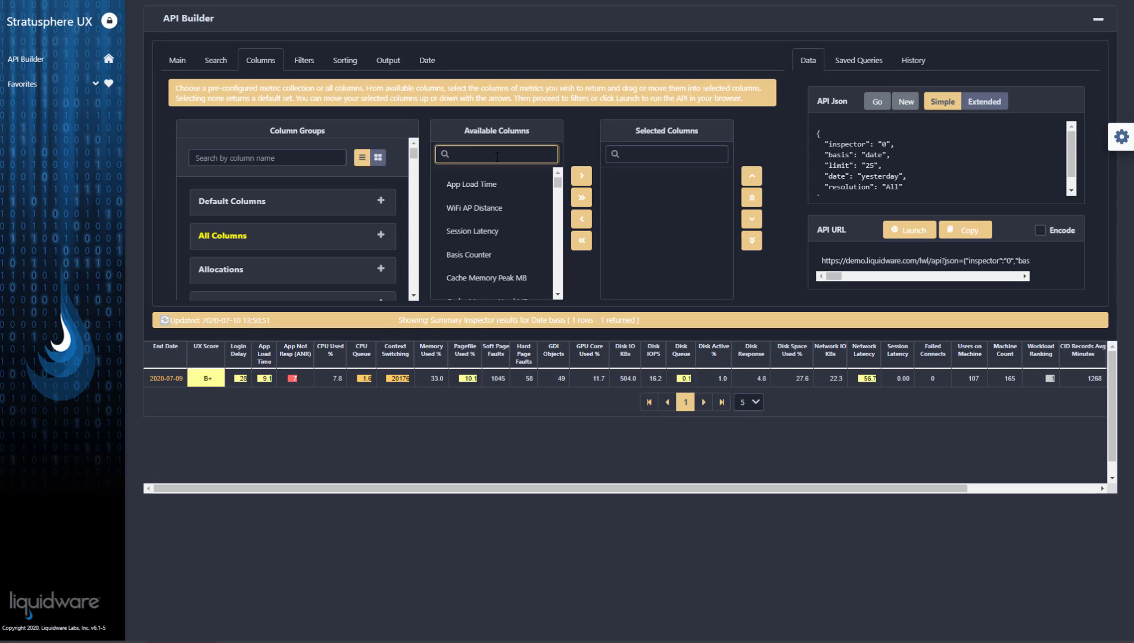
scroll(506, 226, "down", 10)
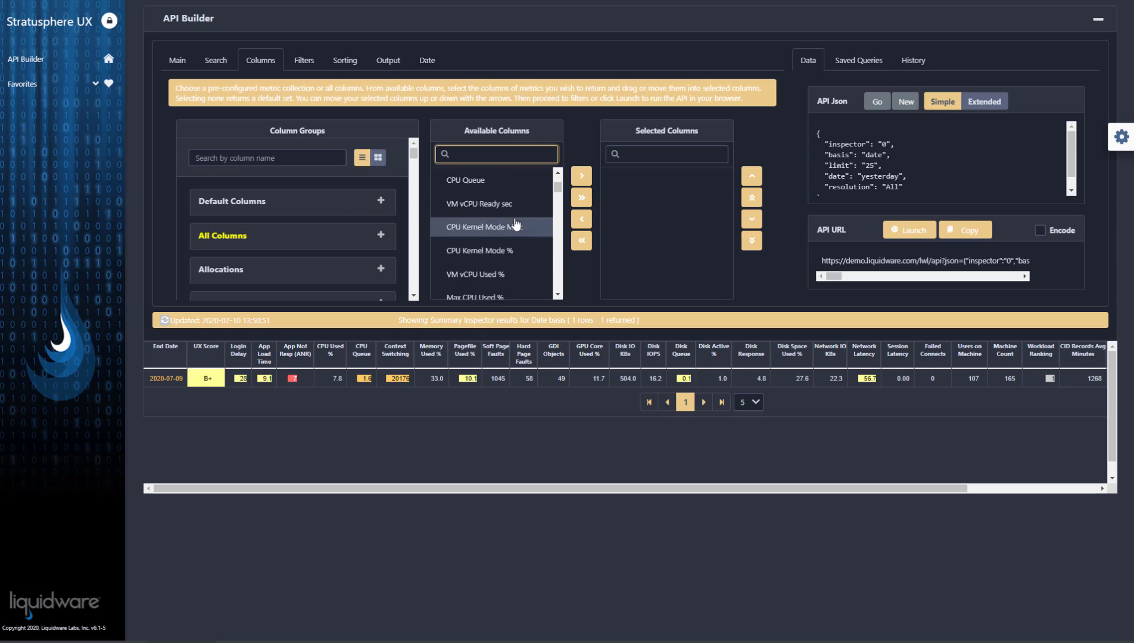
scroll(517, 223, "down", 5)
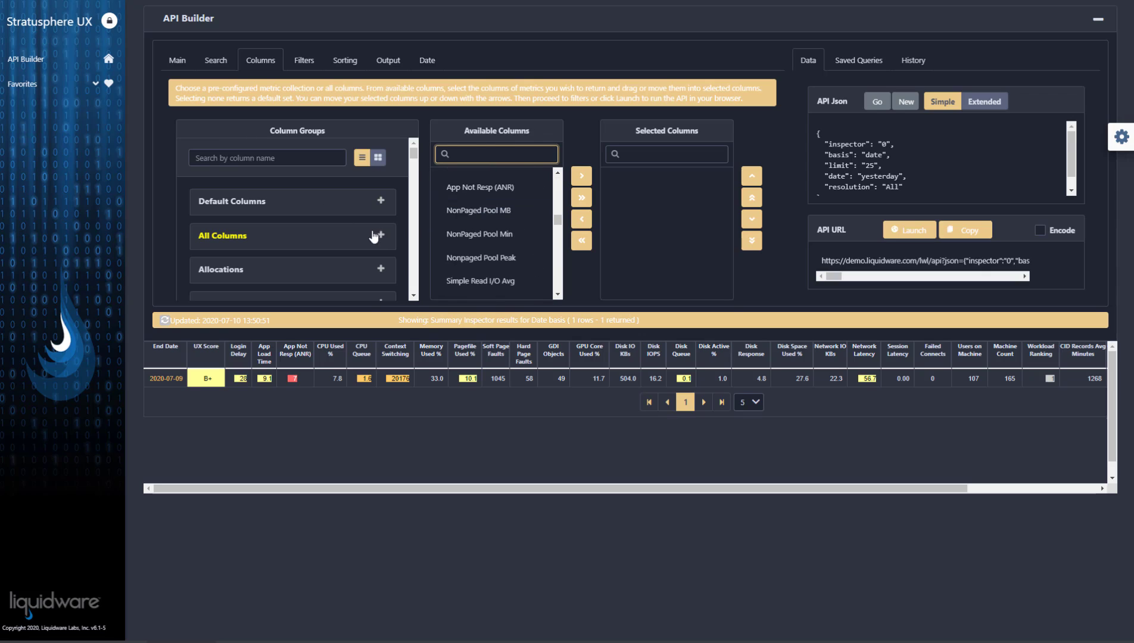
left_click(289, 160)
scroll(322, 220, "down", 8)
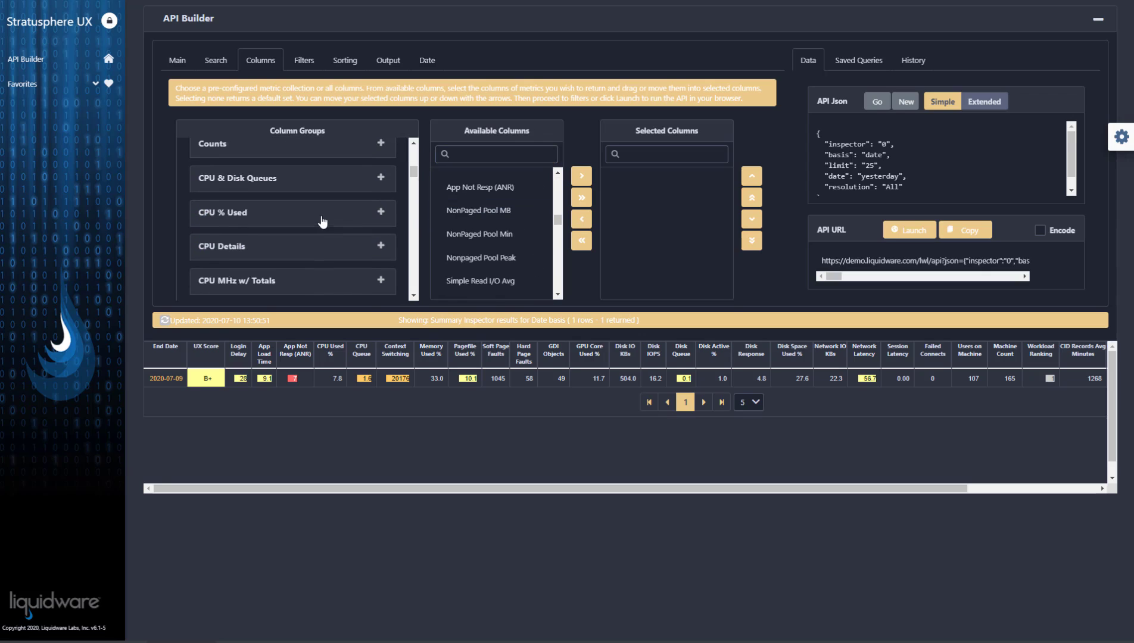
scroll(323, 221, "up", 5)
scroll(322, 220, "up", 3)
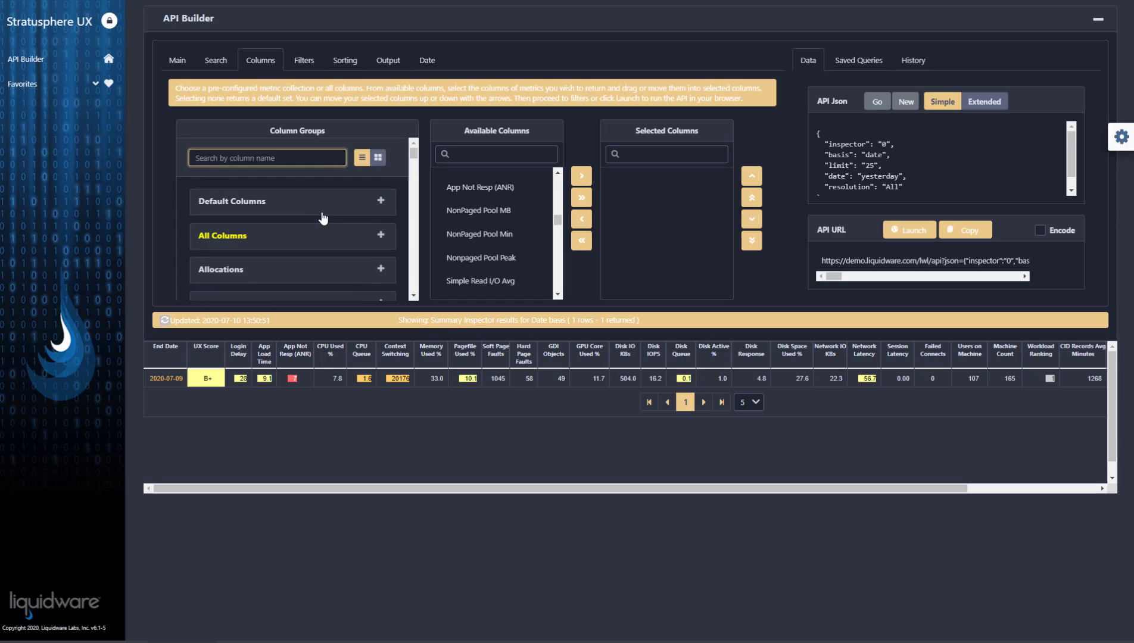
Step: Filter the column groups by "wif" and select WiFi Overview to list its available columns
type("wif")
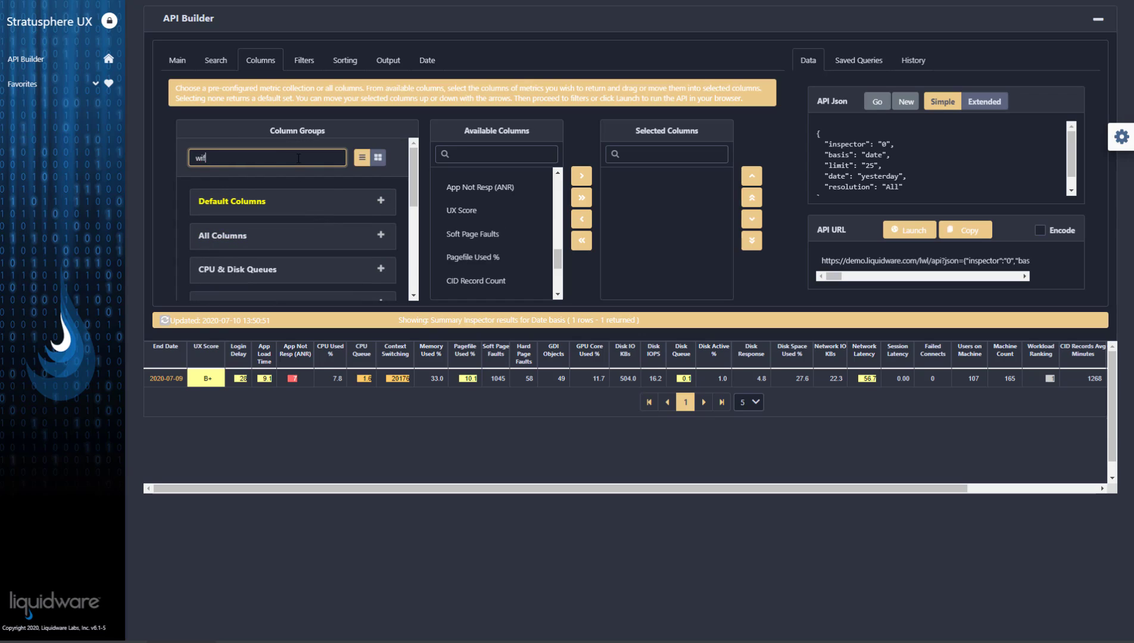
left_click(241, 272)
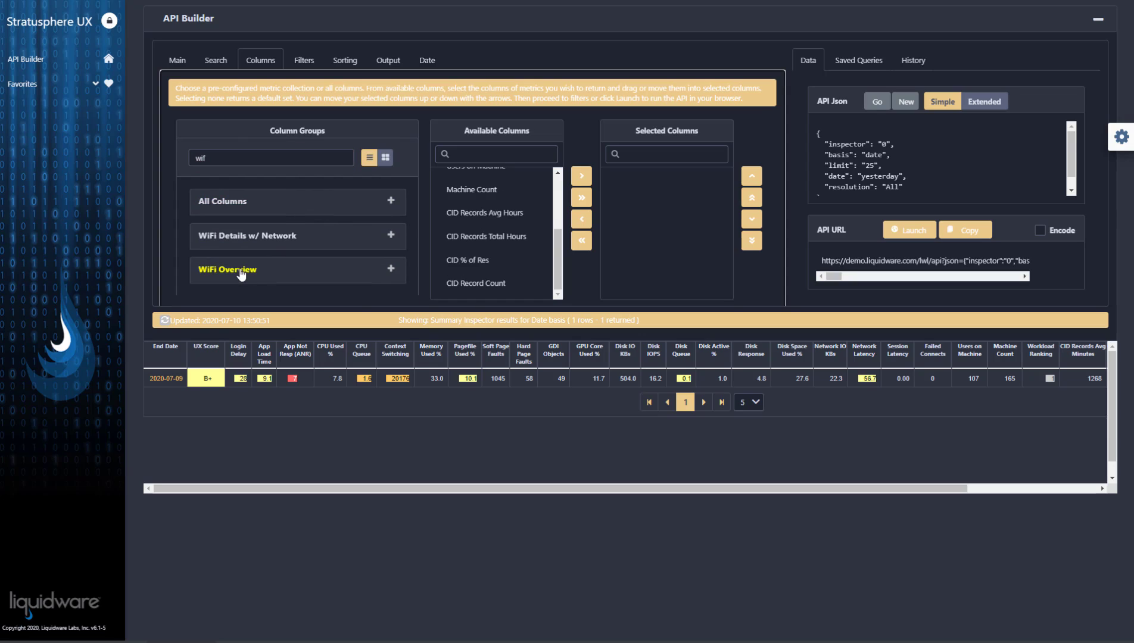
scroll(485, 212, "up", 5)
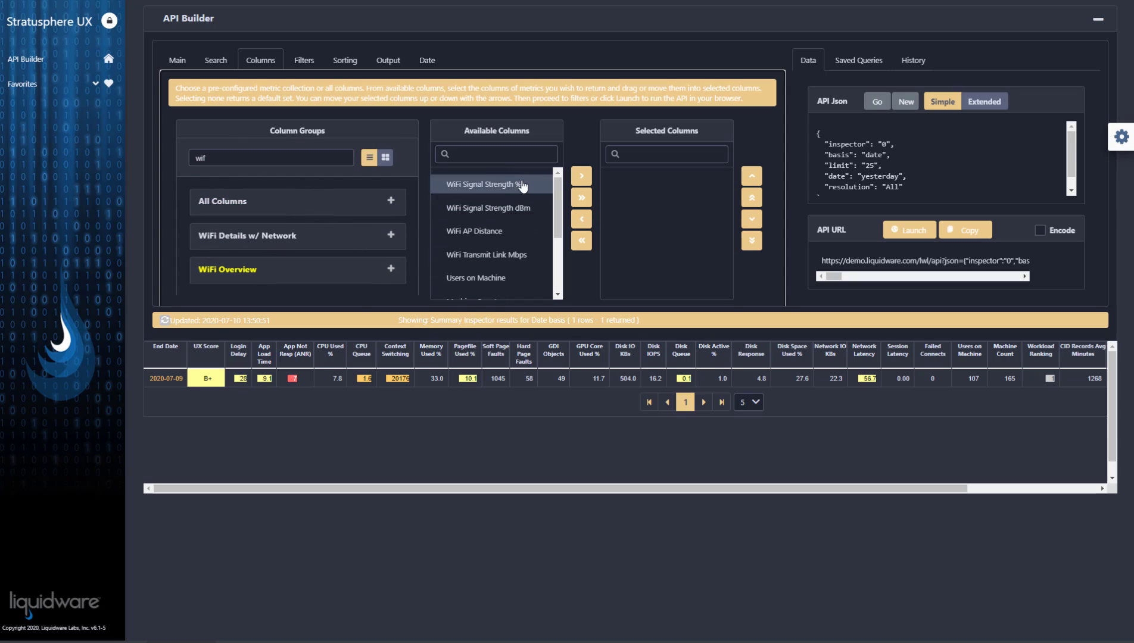
Step: Add WiFi Signal Strength %, WiFi Signal Strength dBm and all remaining WiFi Overview columns to the selected columns
left_click_drag(523, 186, 678, 186)
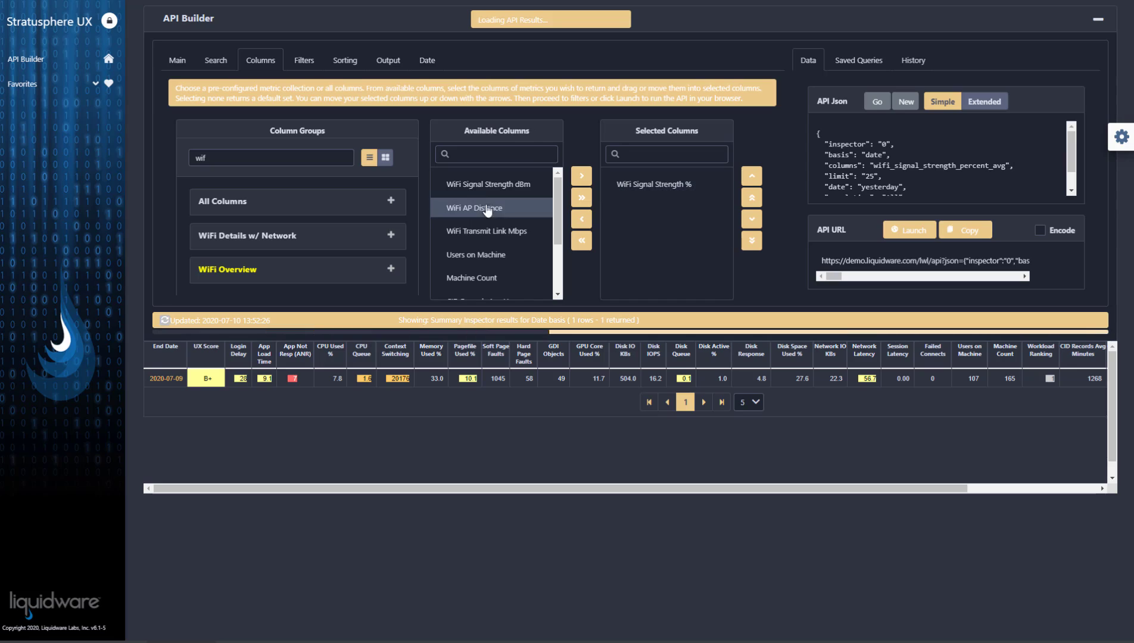
double_click(483, 184)
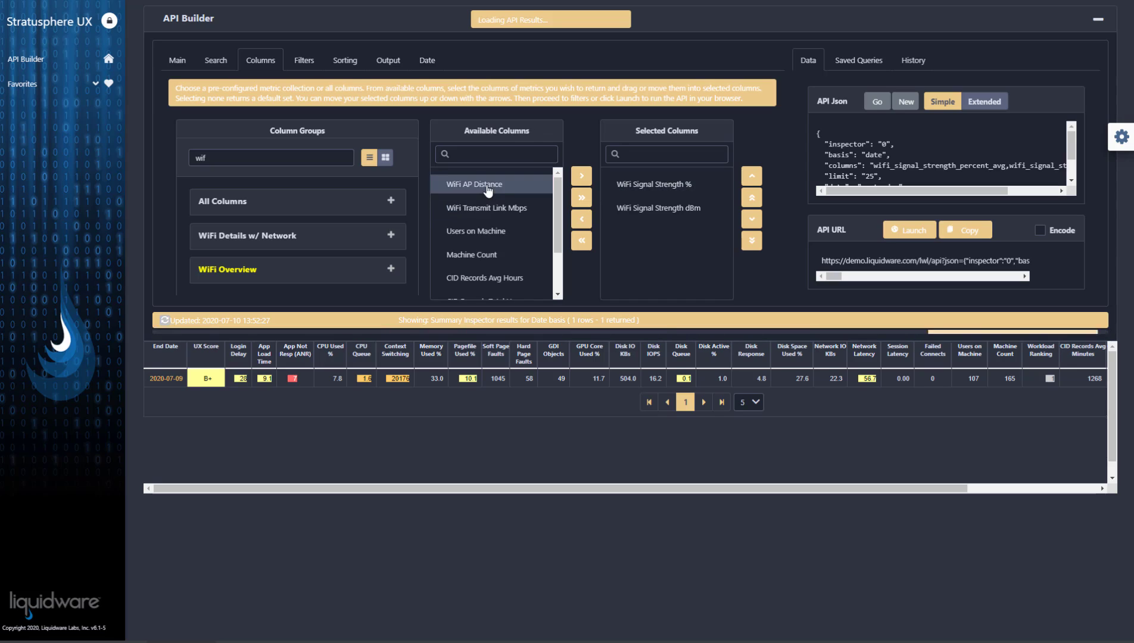
left_click(583, 201)
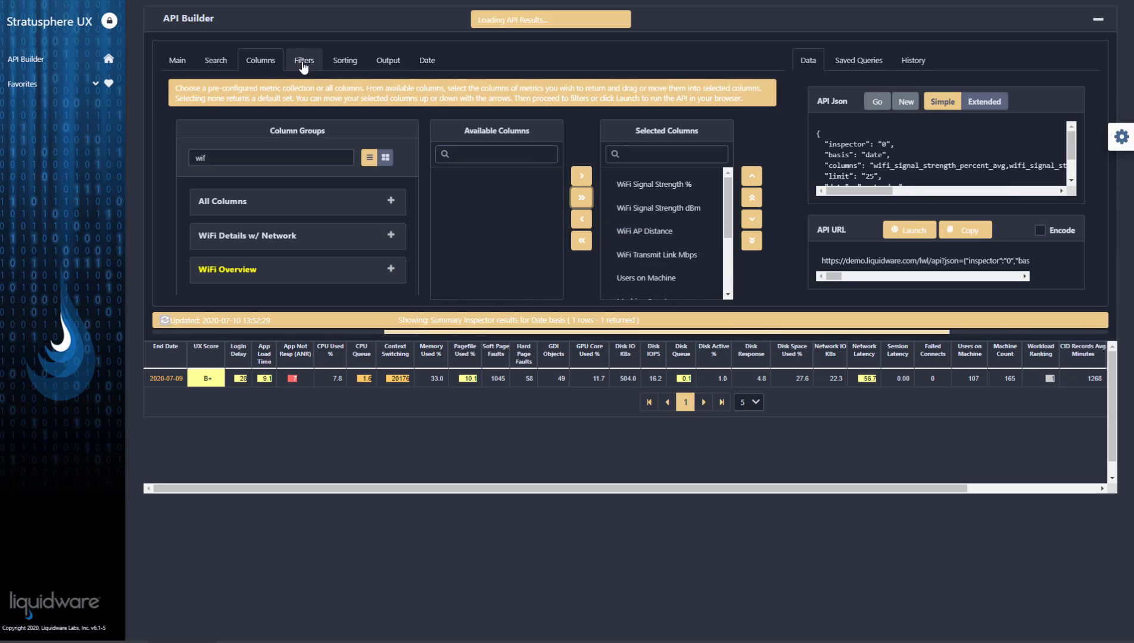
Step: Replace Date with Machines and WiFi SSID Name as the Summary Inspector lookup basis, and move the selected entries to the beginning of the list
left_click(177, 61)
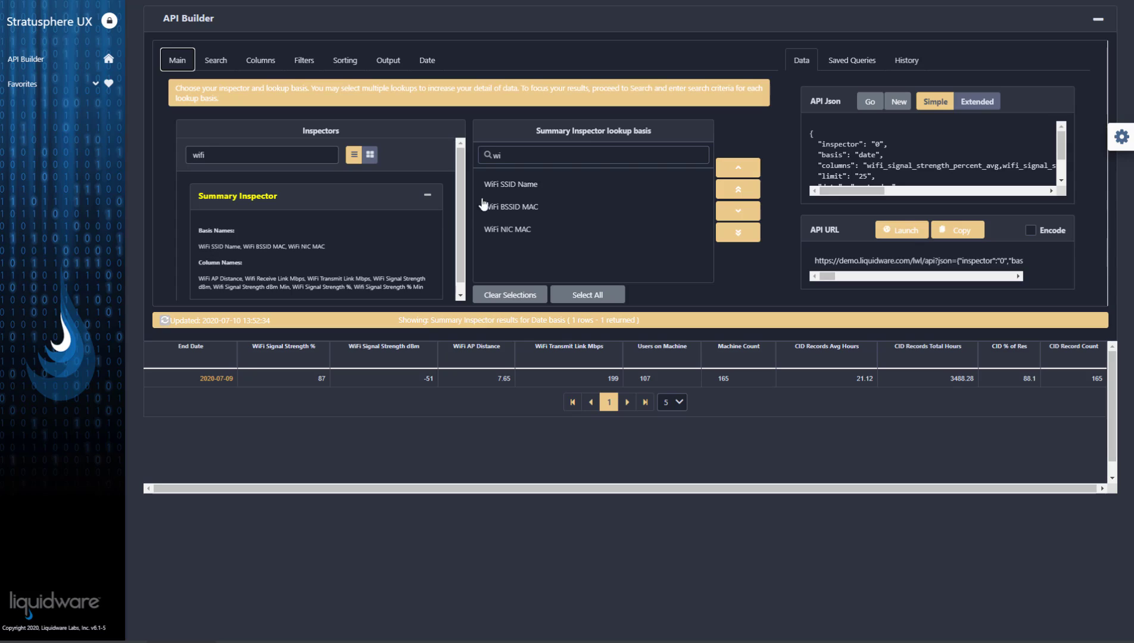
left_click(547, 191)
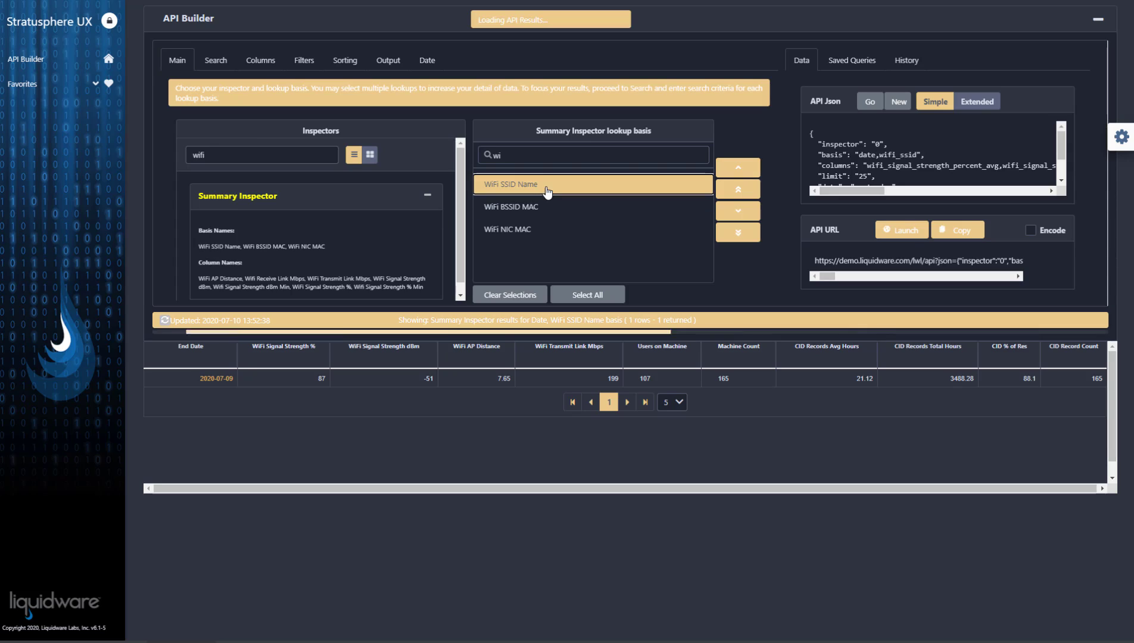
left_click(528, 155)
key("BackSpace")
key("BackSpace")
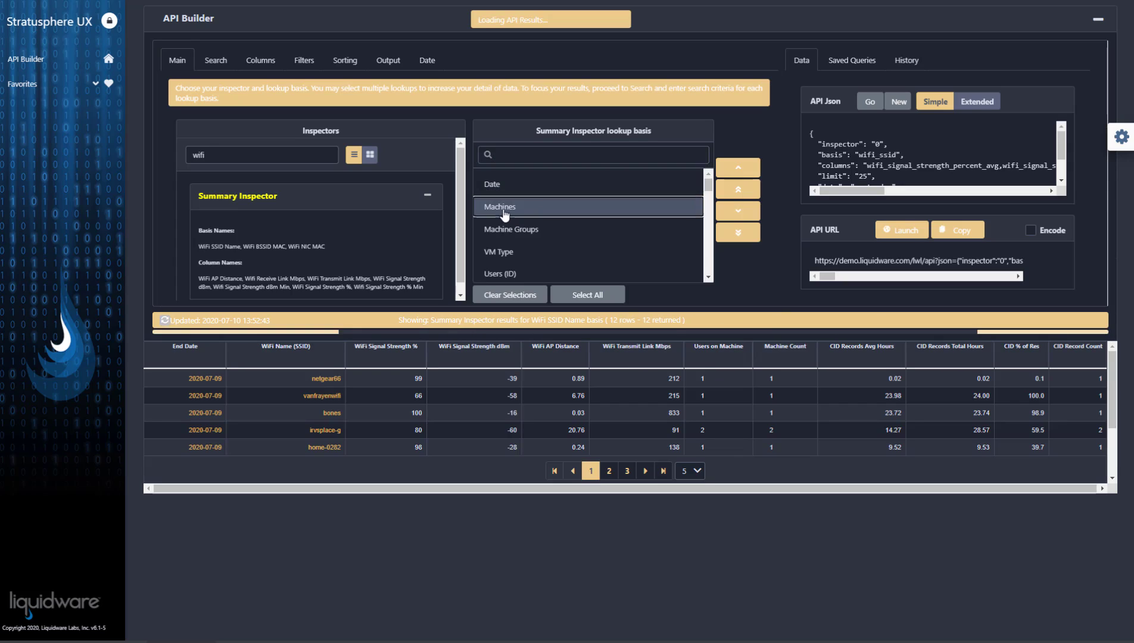
left_click(504, 209)
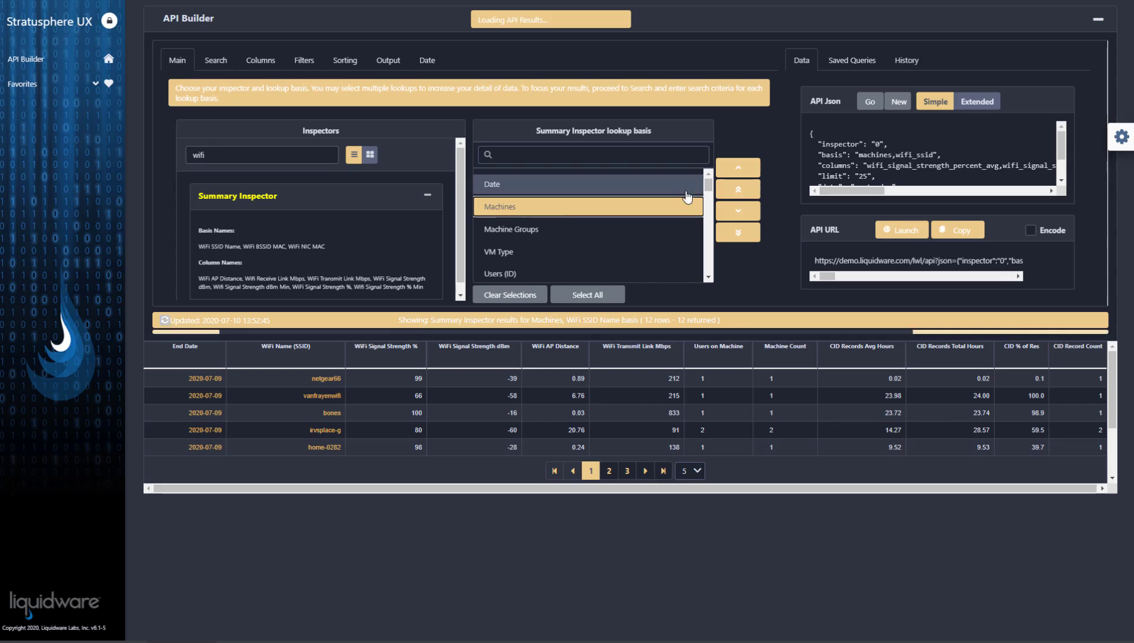
left_click(753, 190)
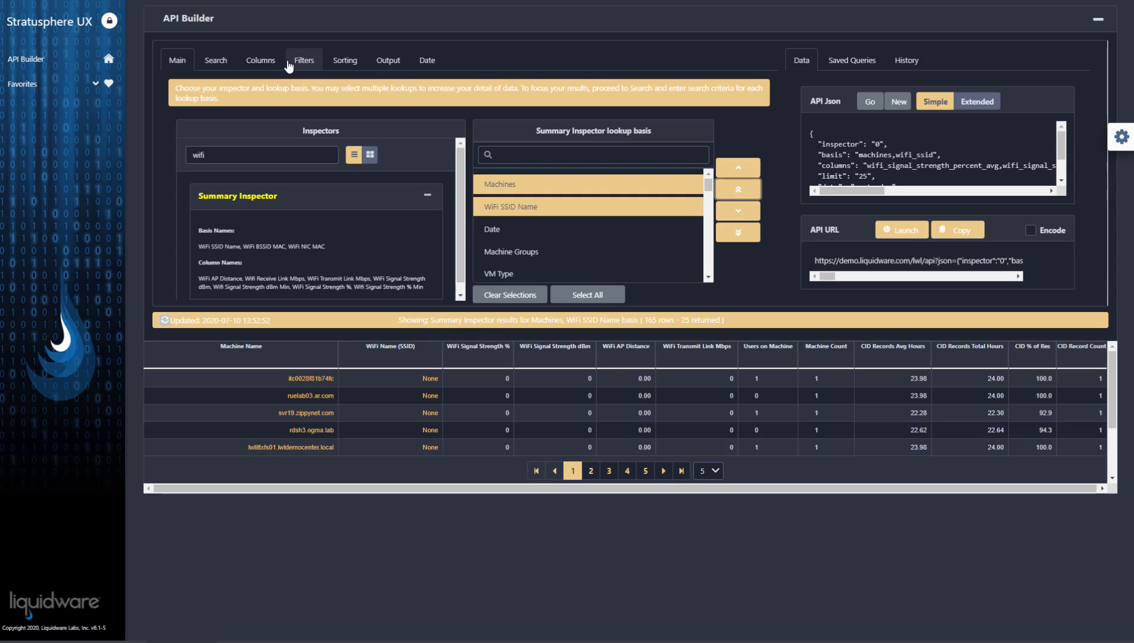
Step: Add a query filter requiring WiFi Name (SSID) to be not like None
left_click(229, 65)
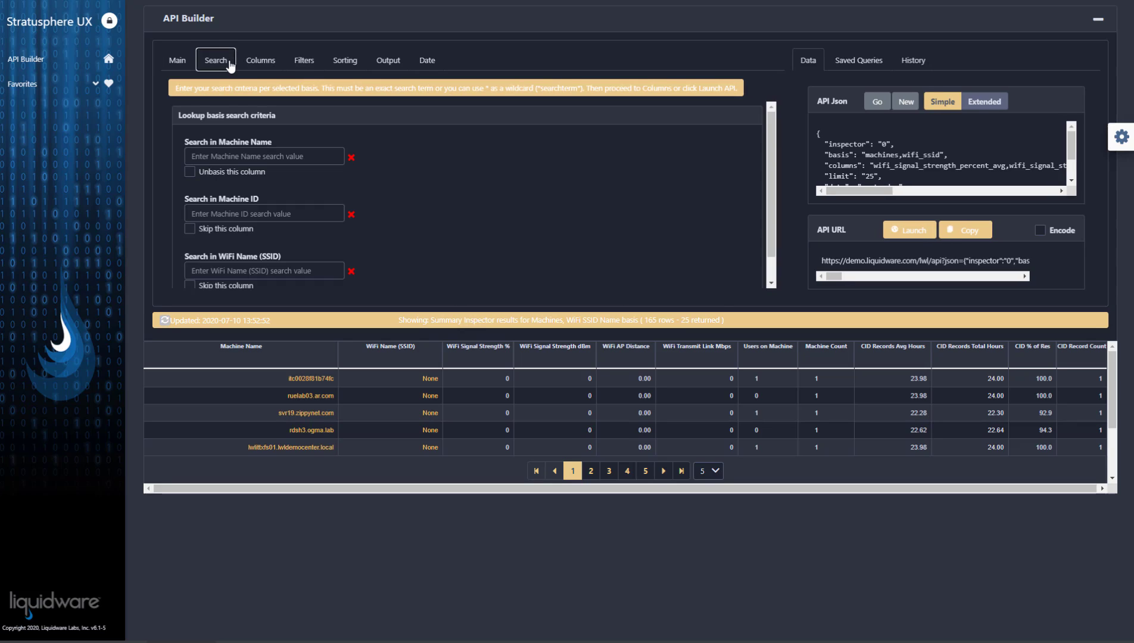
left_click(266, 63)
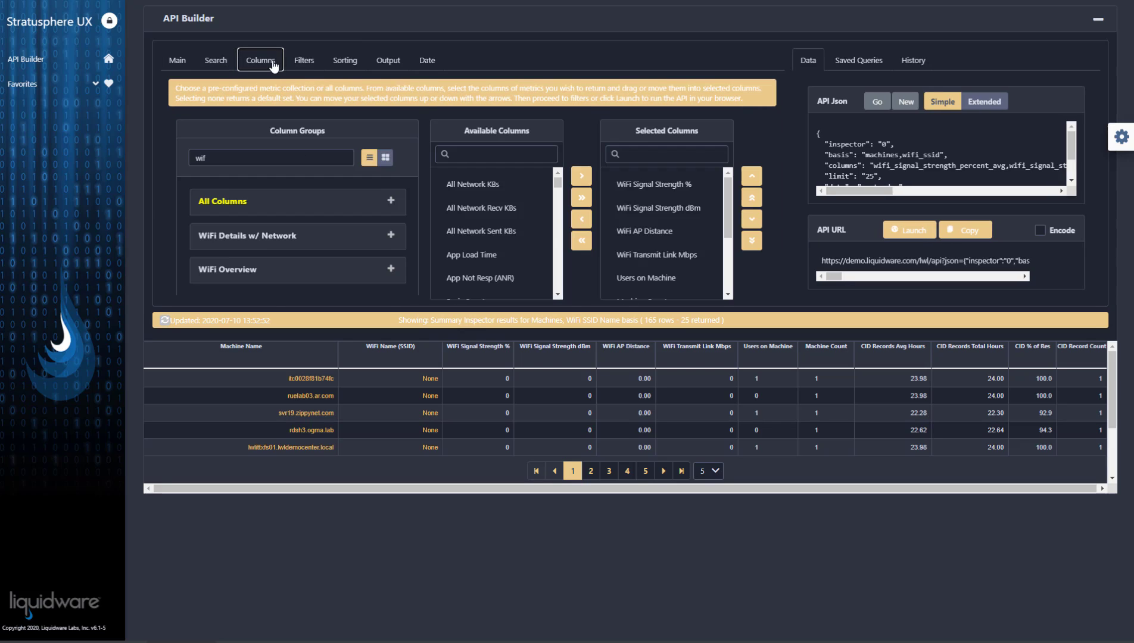
left_click(306, 64)
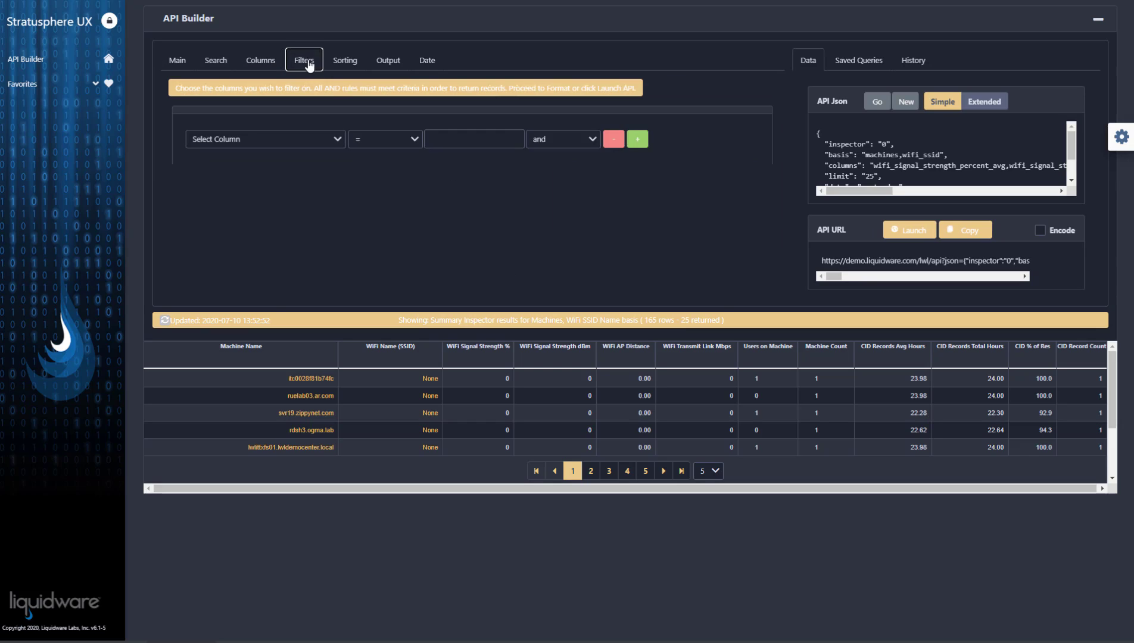
left_click(338, 140)
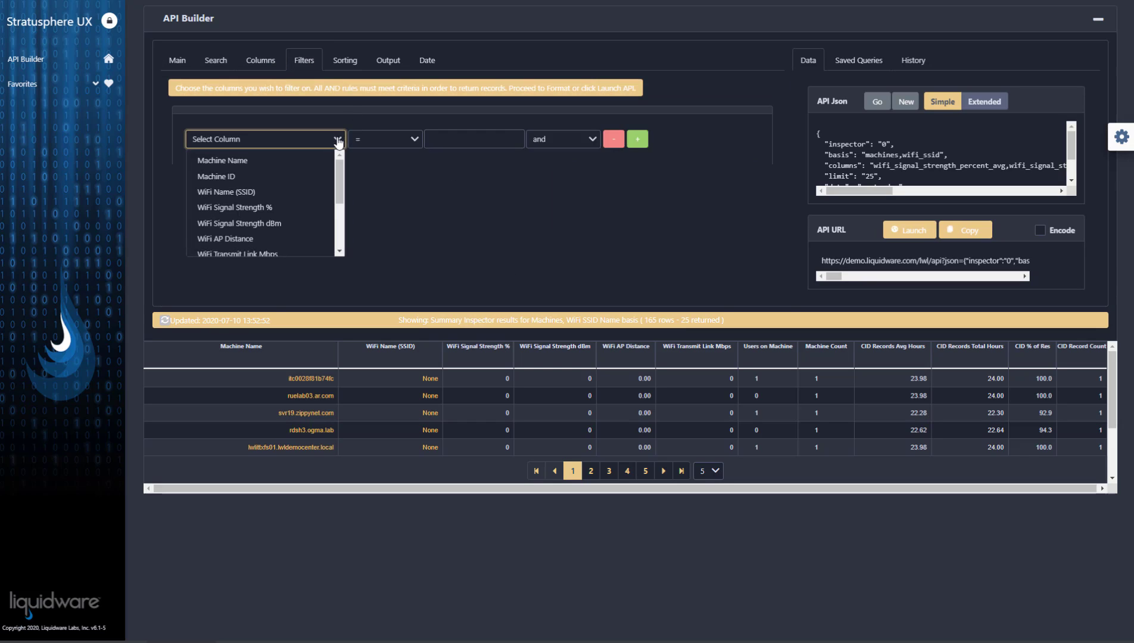
left_click(276, 194)
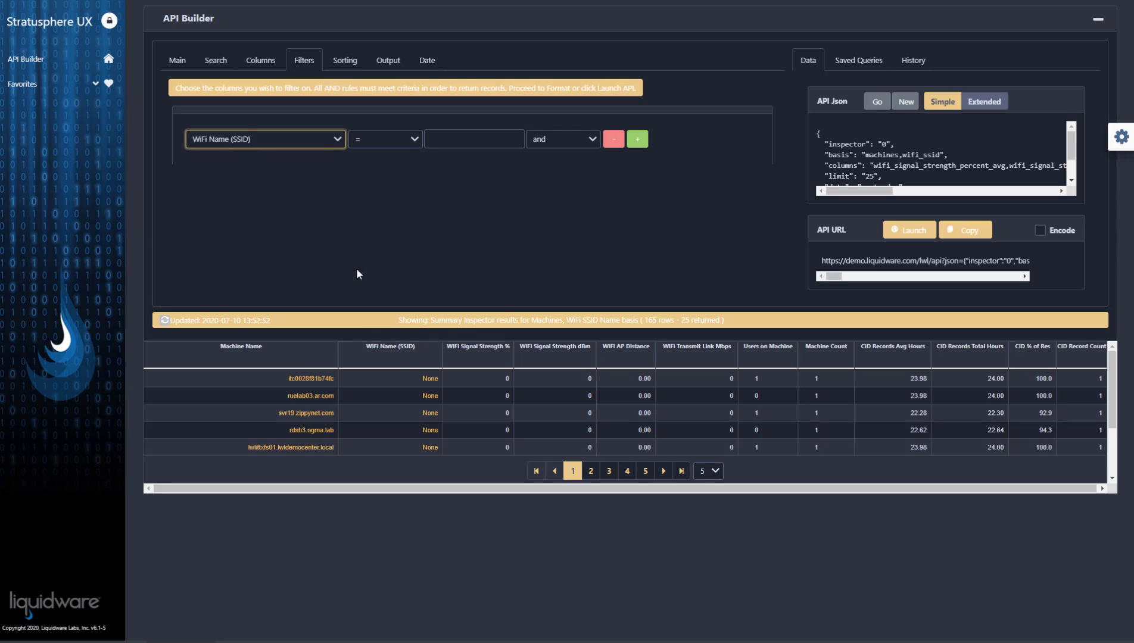
left_click(413, 139)
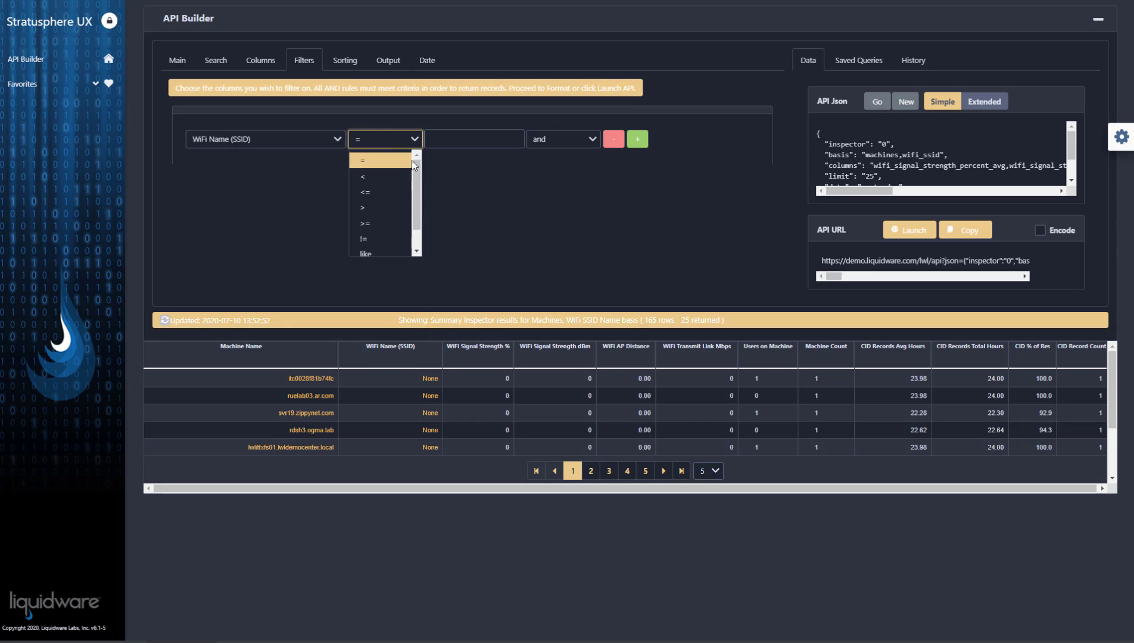
scroll(416, 202, "down", 2)
left_click(369, 246)
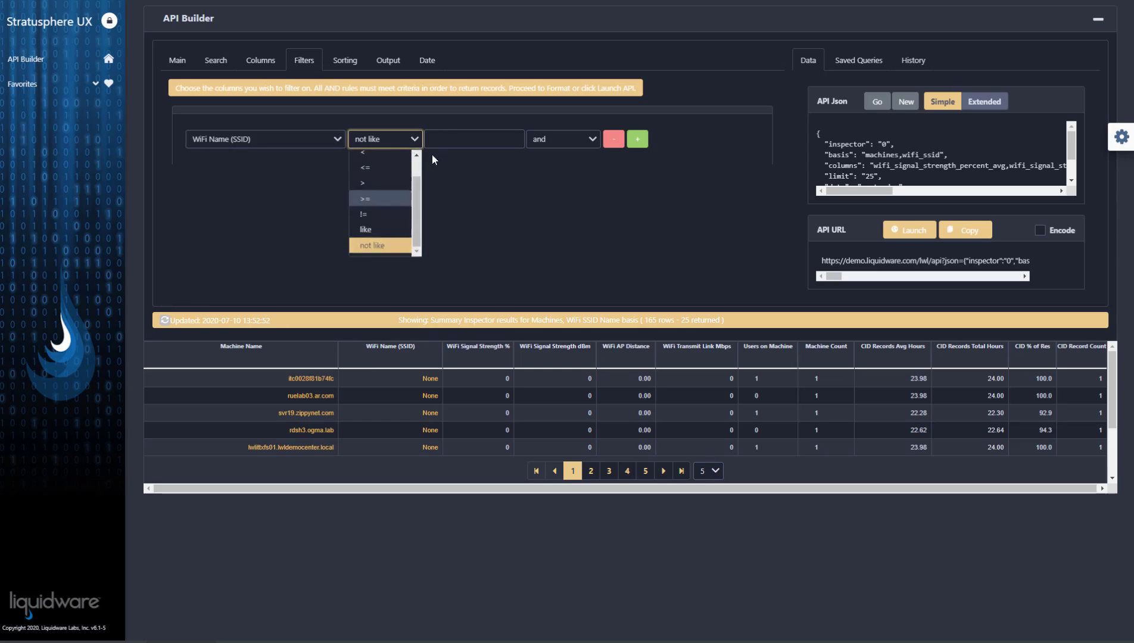
left_click(441, 141)
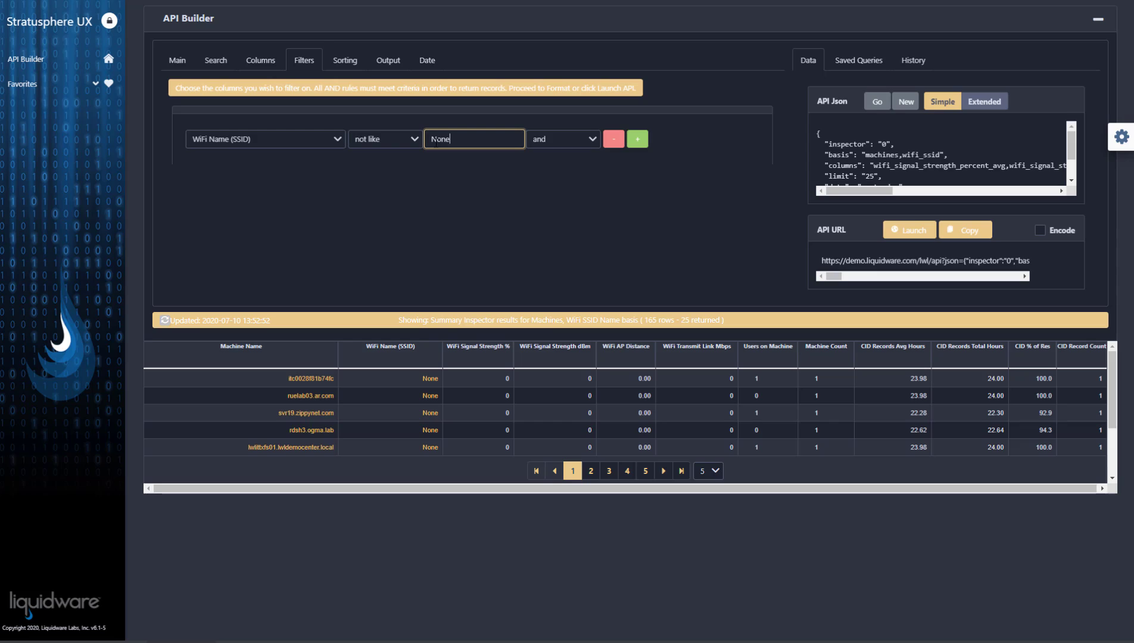
left_click(649, 133)
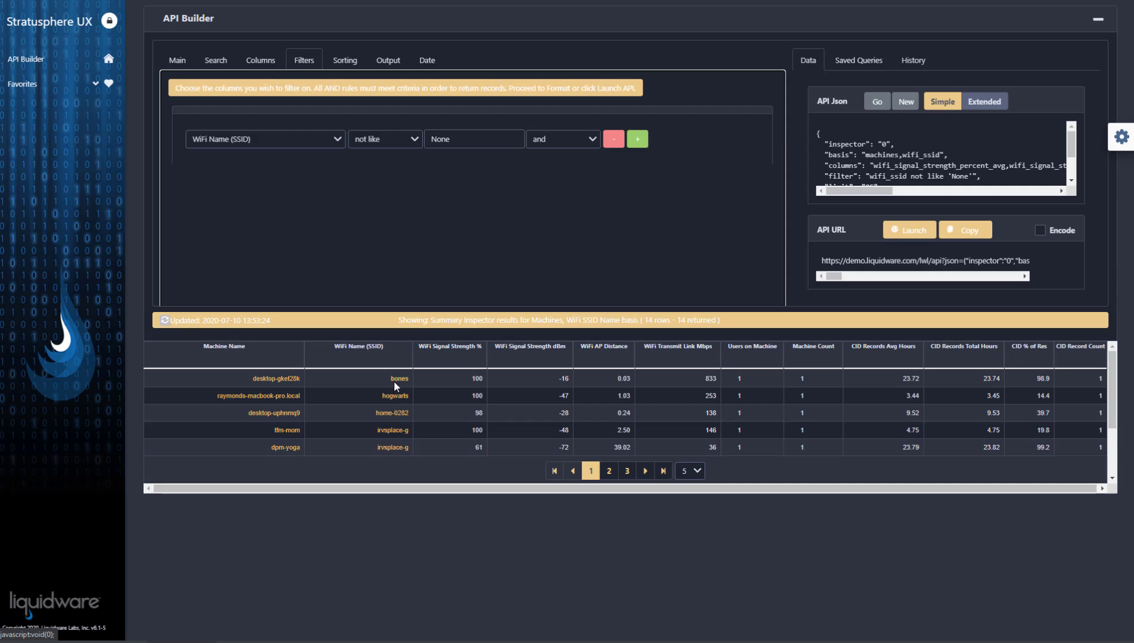
Step: Collapse the query builder and show 1000 result rows per page
left_click(1097, 19)
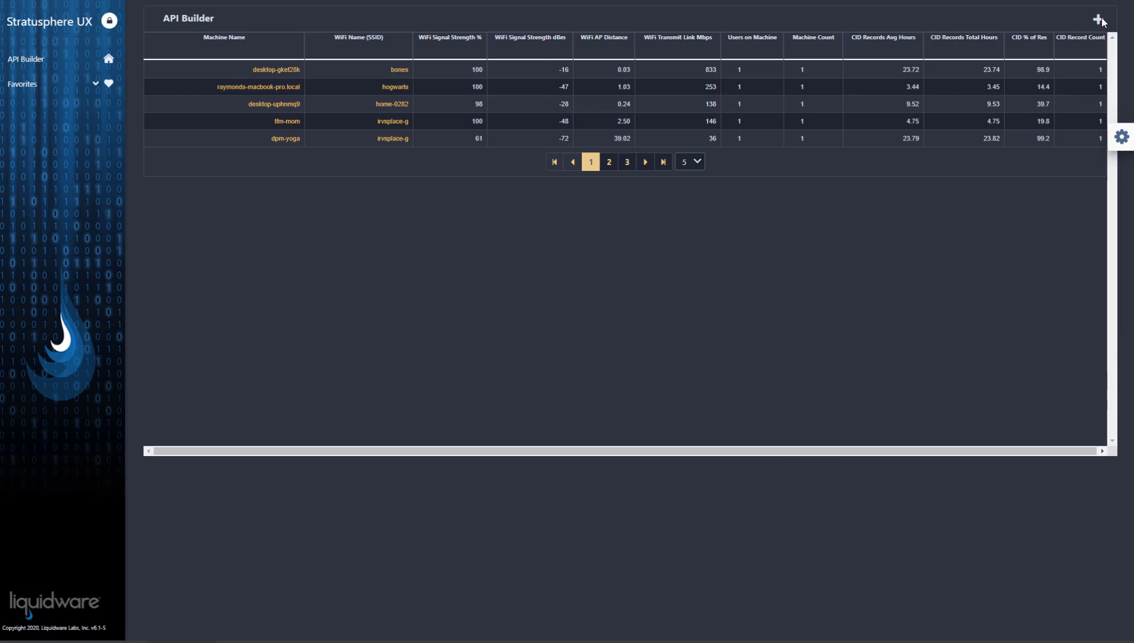
left_click(692, 170)
left_click(688, 258)
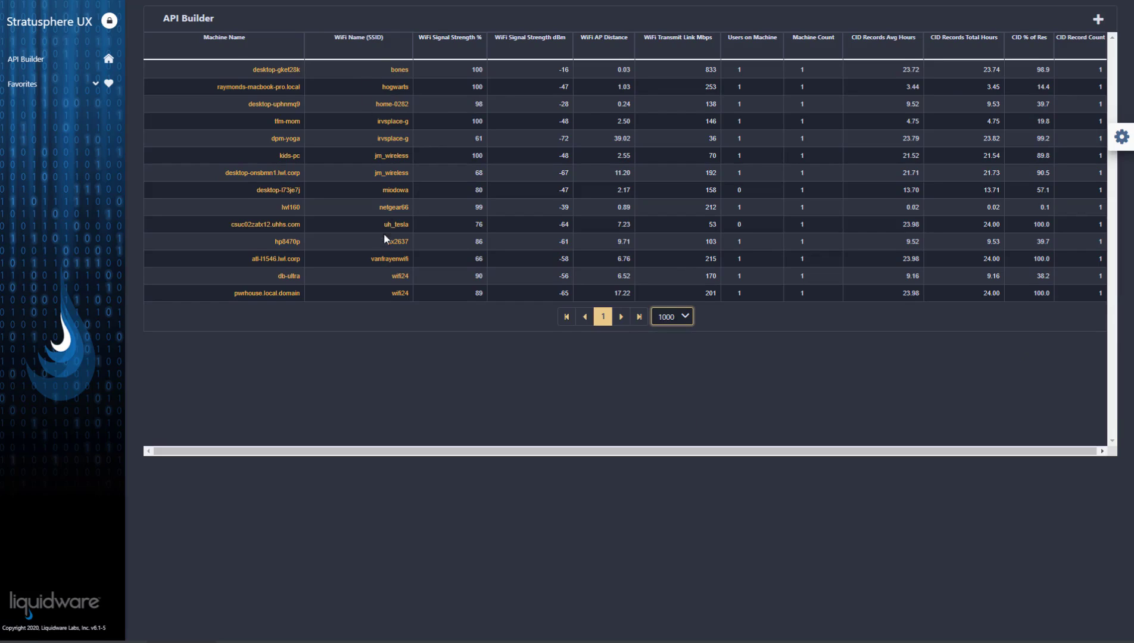
Step: Sort the results table by WiFi Signal Strength % in descending and then ascending order, and expand the query builder again
left_click(459, 53)
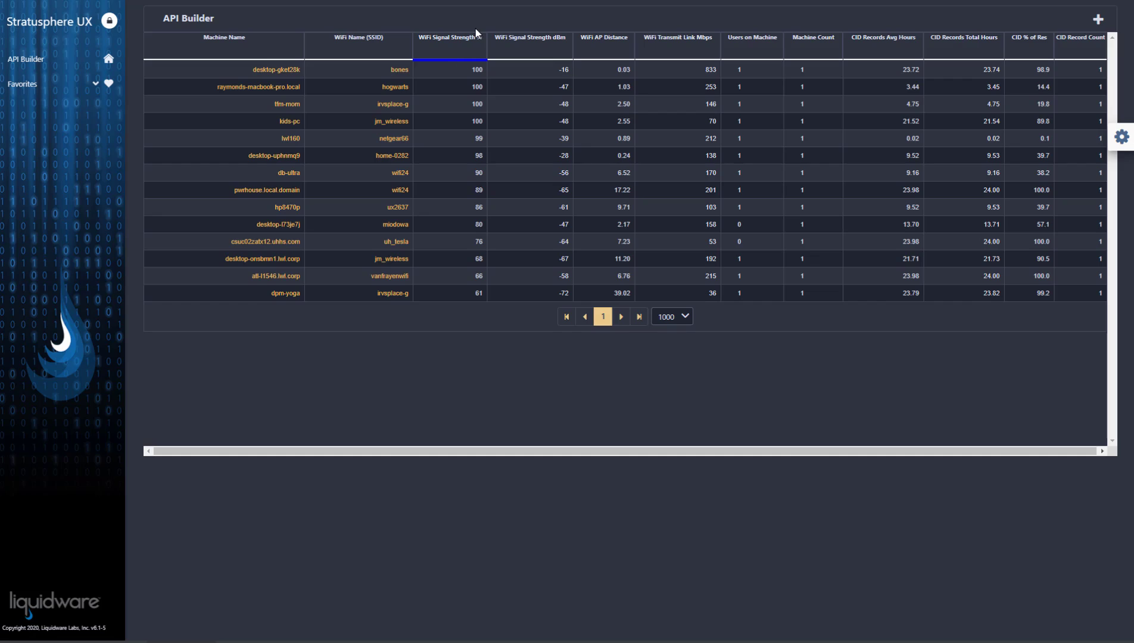
left_click(475, 44)
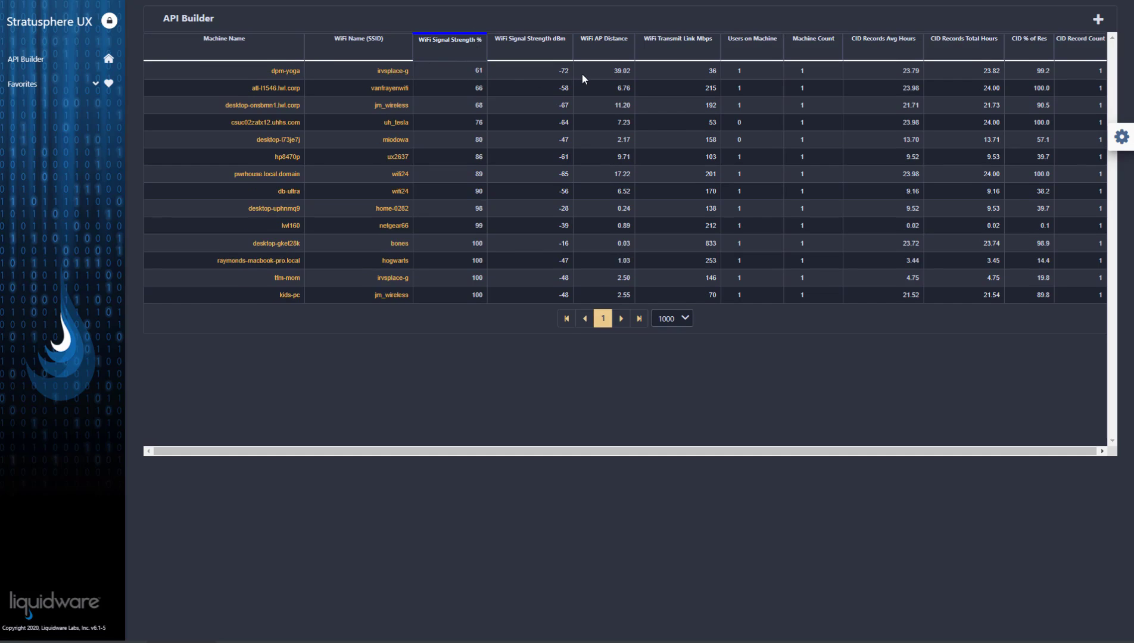
left_click(1099, 20)
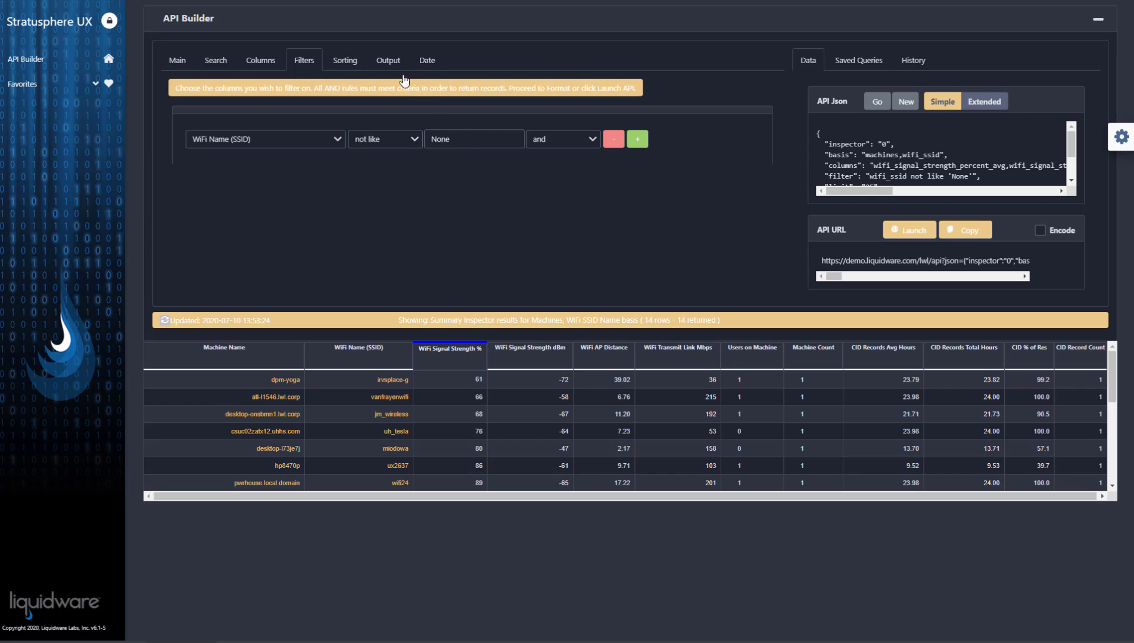
Step: Set the query to sort by WiFi AP Distance in descending order, and order the results table by the same column
left_click(345, 62)
left_click(263, 155)
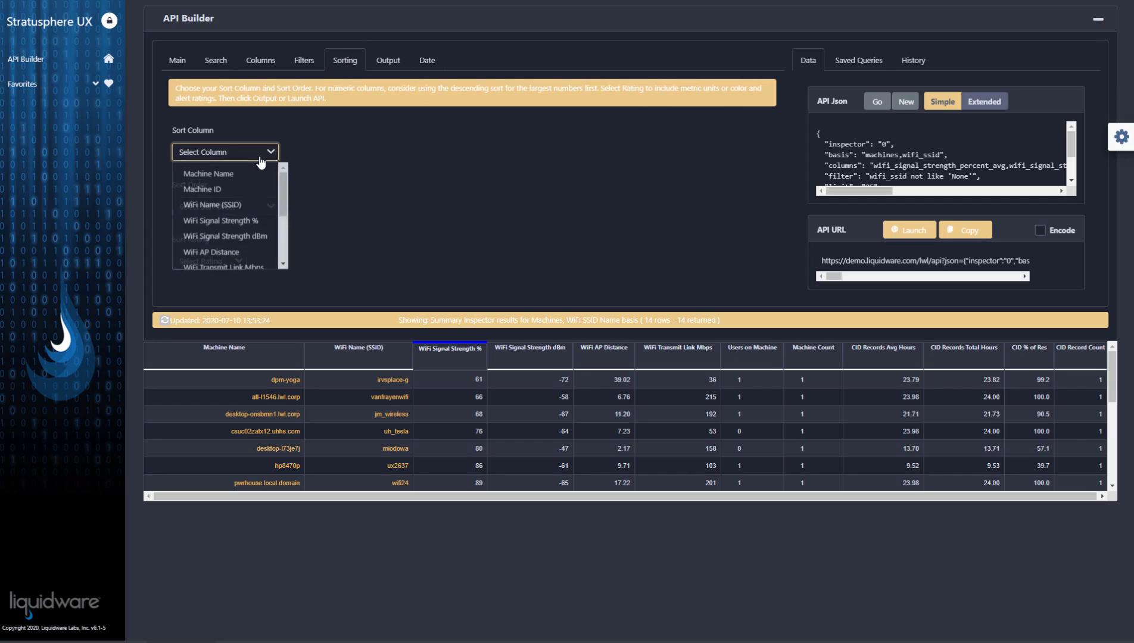
left_click(240, 251)
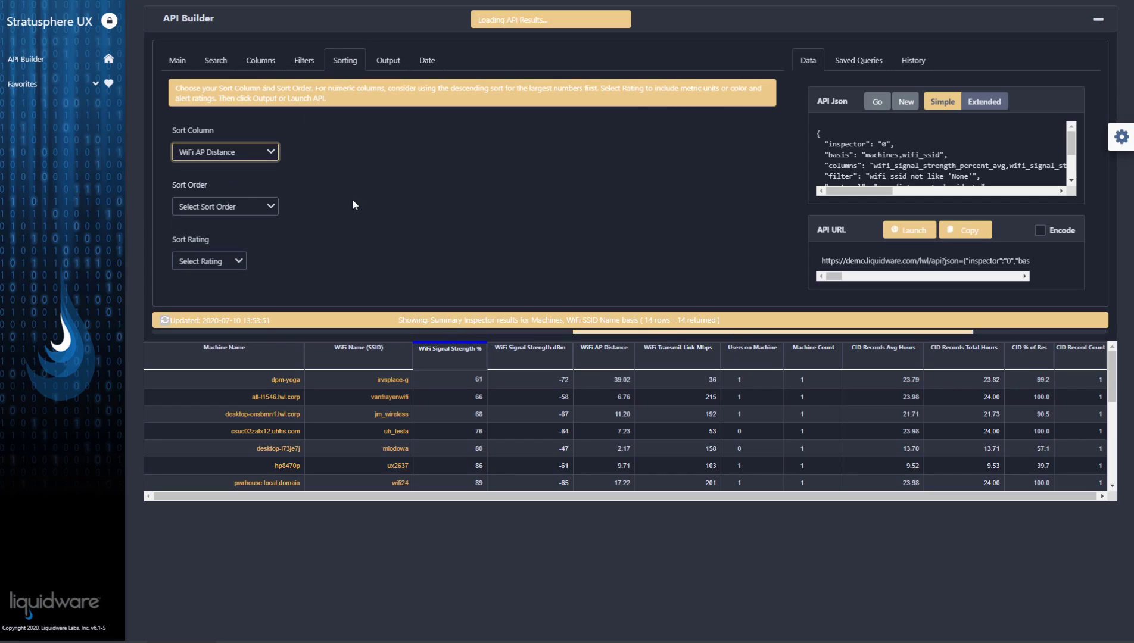
left_click(250, 209)
left_click(205, 256)
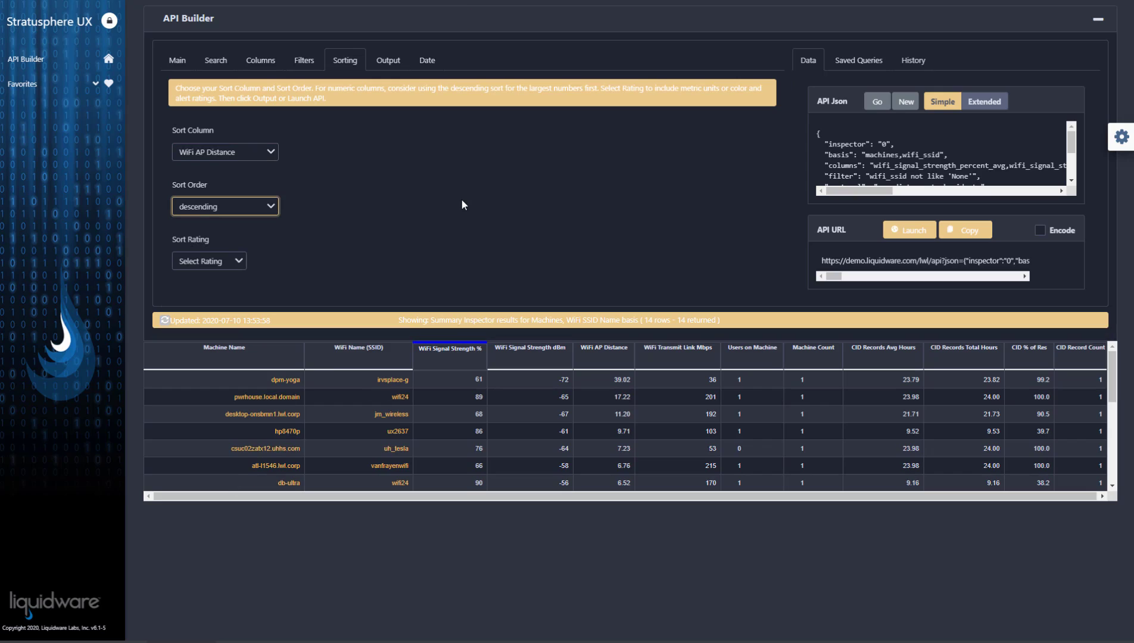
left_click(620, 352)
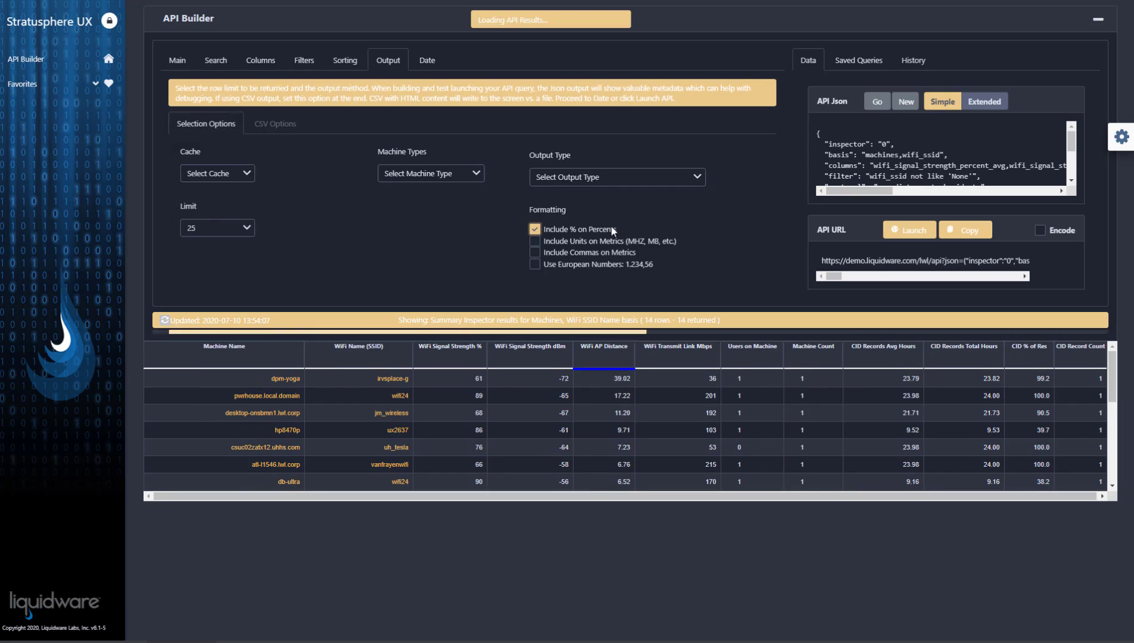
Step: Include % on percents and units on metrics in the output formatting, and view the date range and custom start date options
left_click(607, 241)
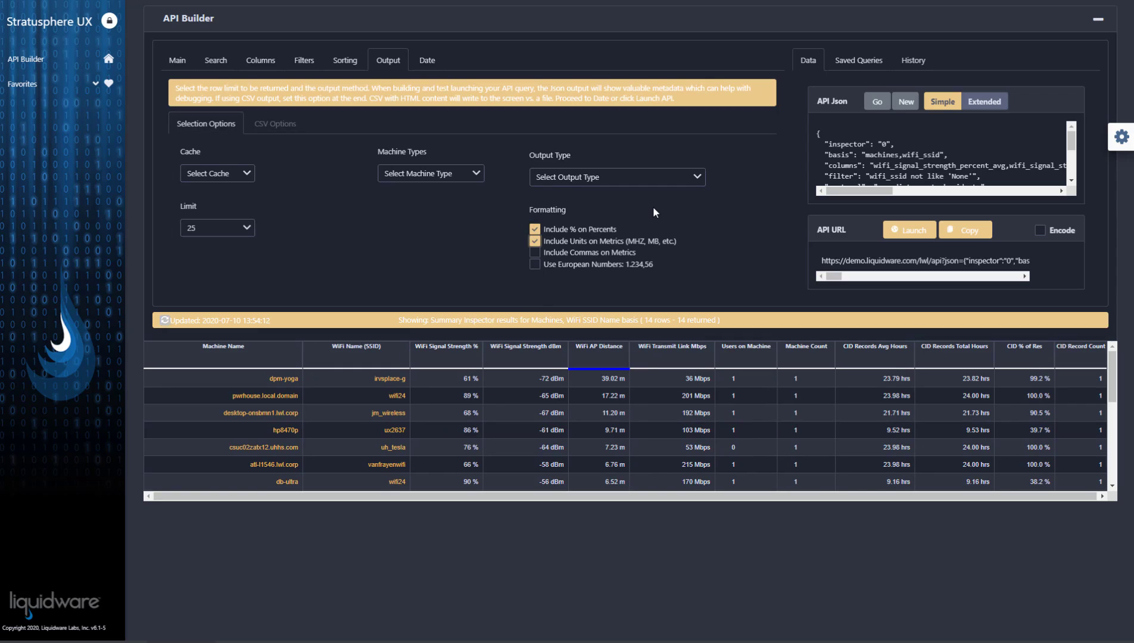
left_click(425, 67)
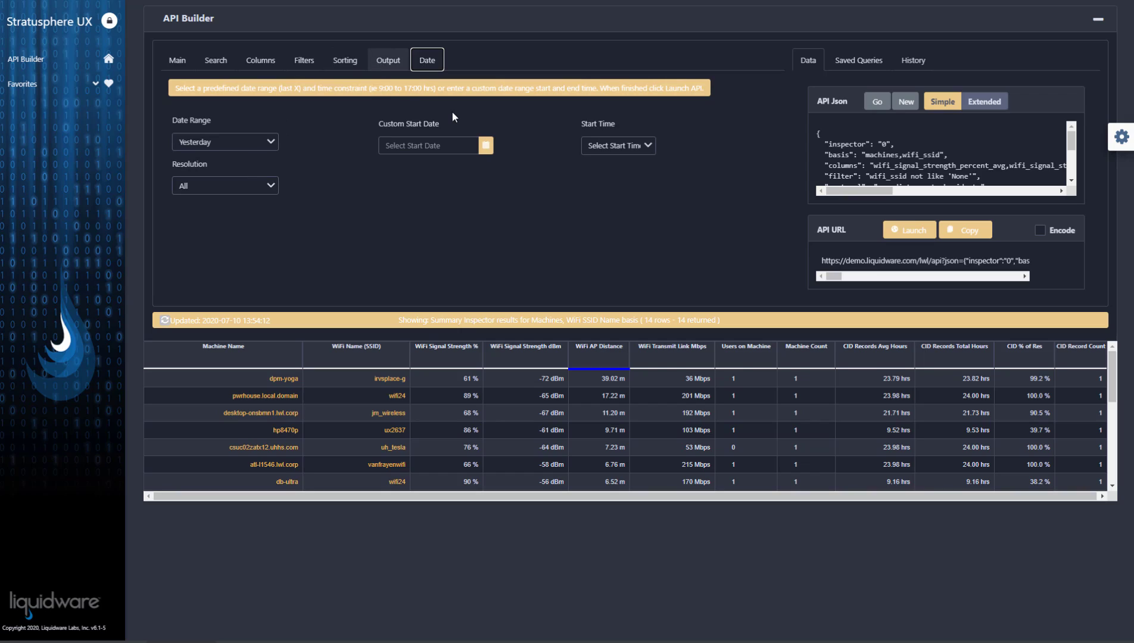
left_click(486, 147)
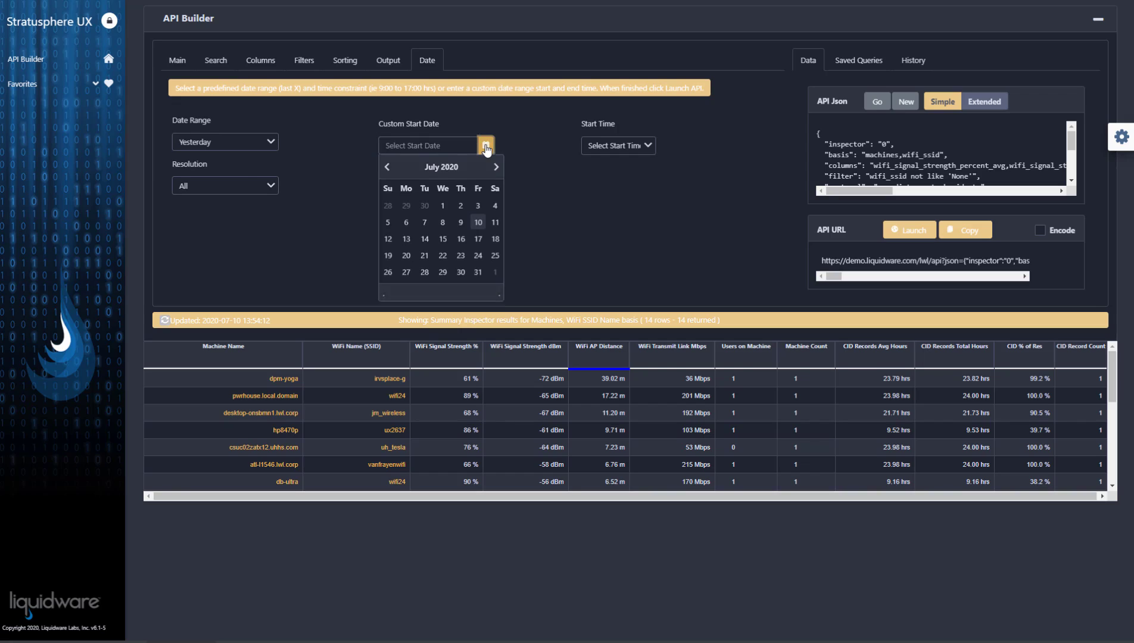
Step: Set the output type to CSV Only with the output filename Wifi.CSV
left_click(388, 60)
left_click(593, 179)
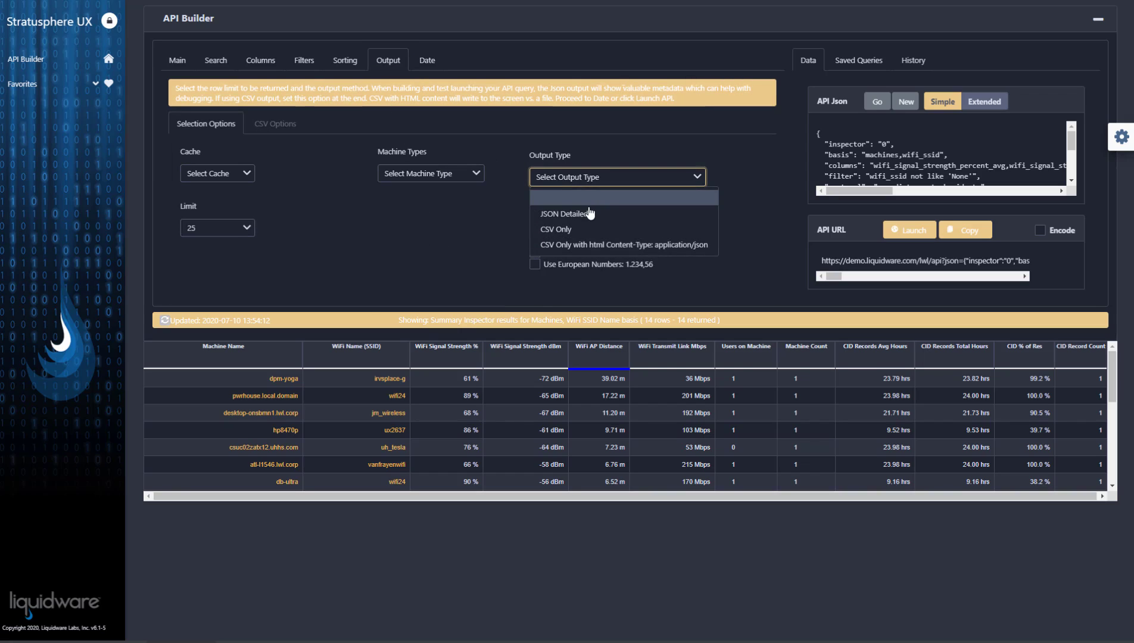
left_click(547, 232)
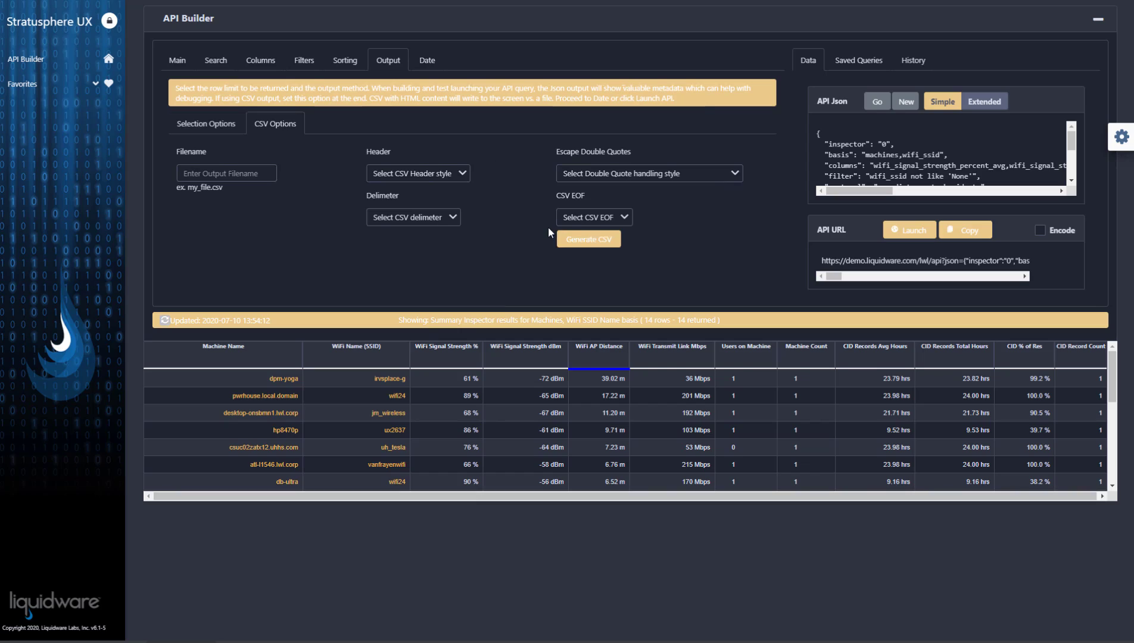
left_click(231, 167)
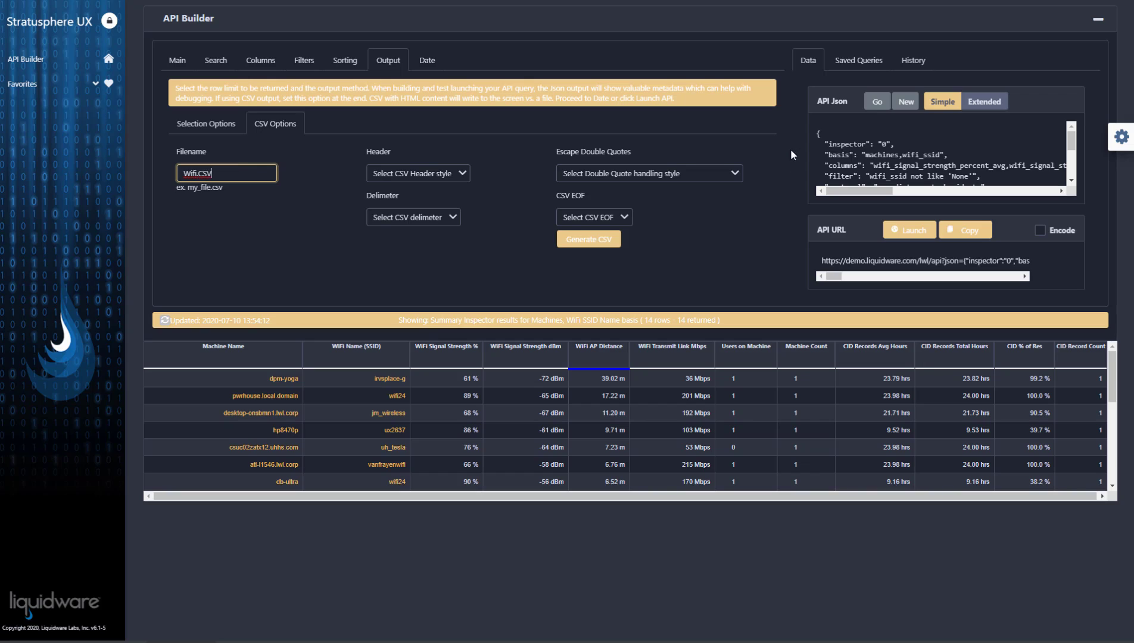
Step: Save the current query as "Machines and WiFi SSID" with the description "Excluding None" and the category WIFI
left_click(859, 61)
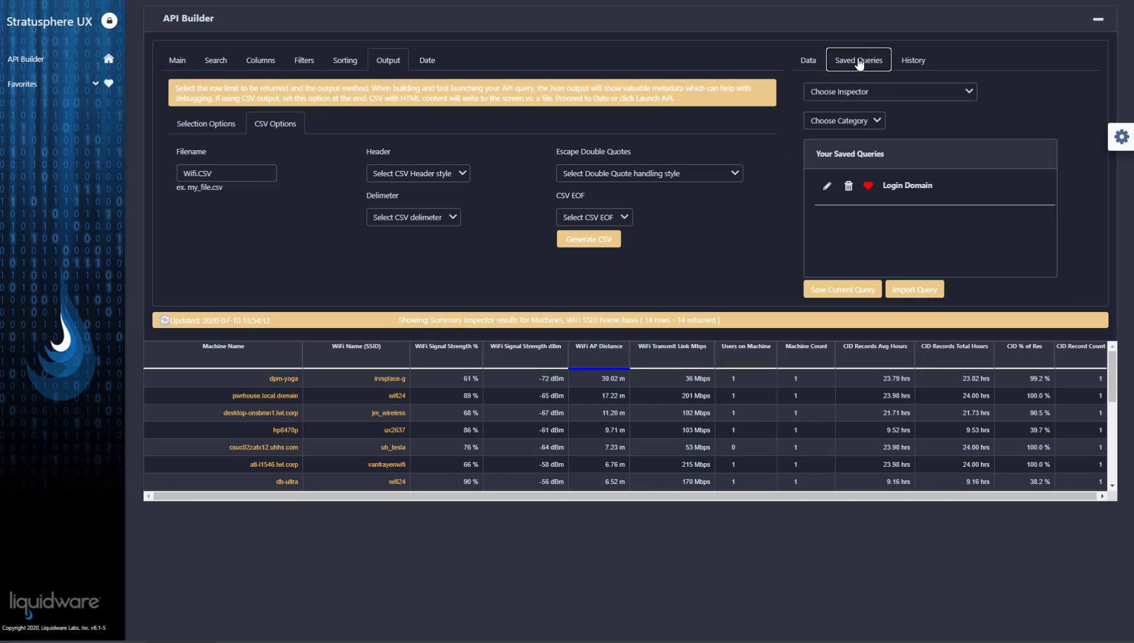
left_click(859, 290)
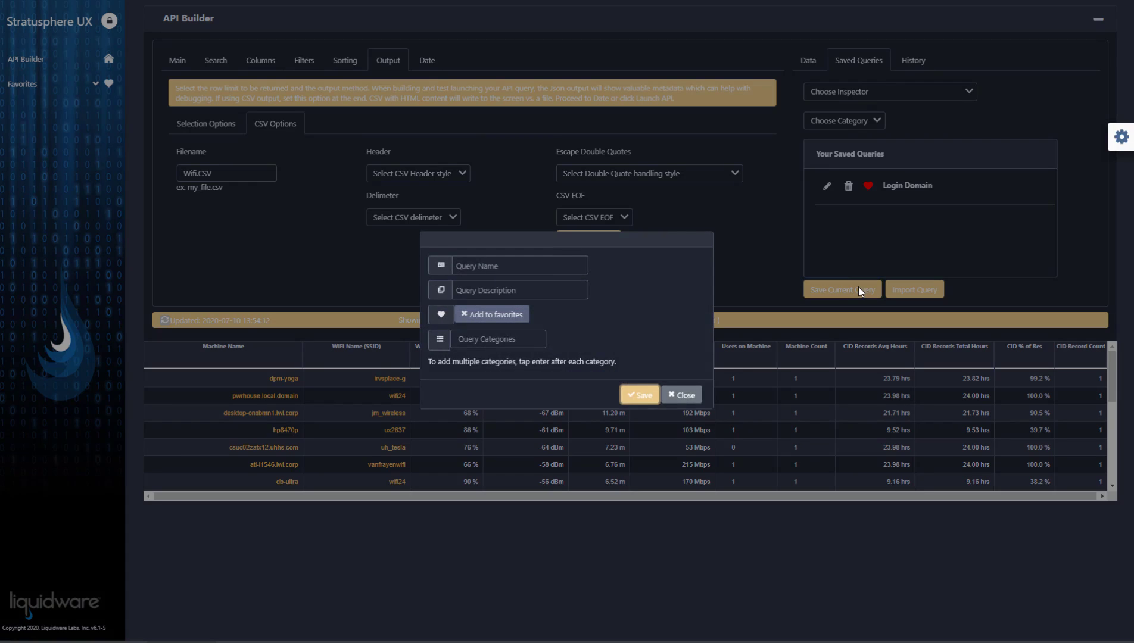
left_click(497, 268)
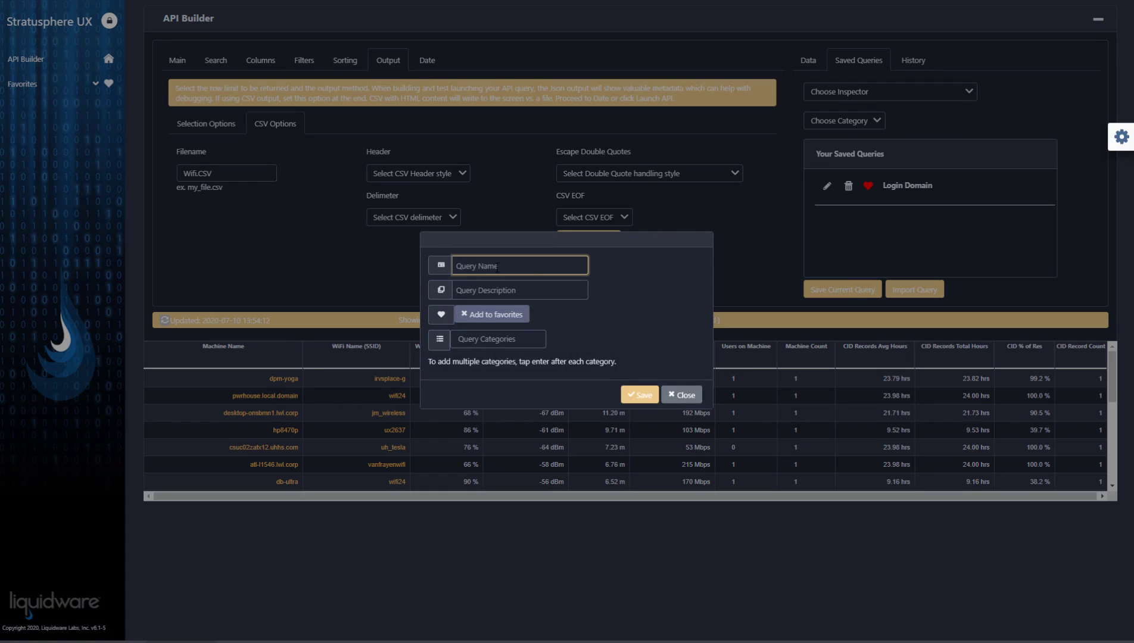
type("Machines and WiFi SSID")
key("Tab")
type("Excluding None")
left_click(529, 339)
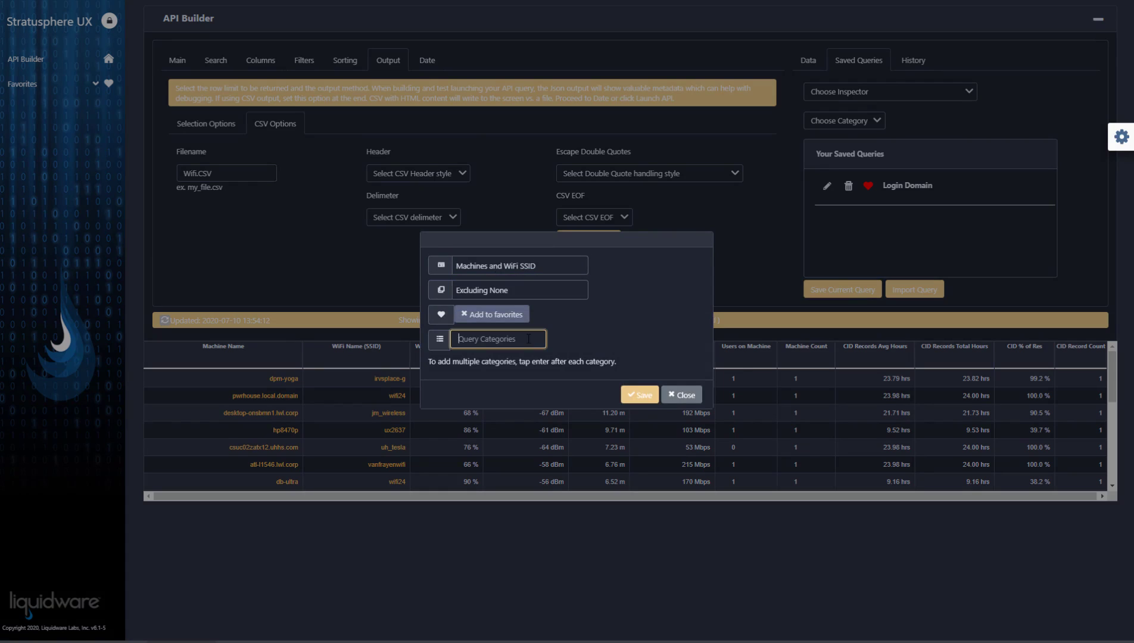
type("WIFI")
left_click(640, 396)
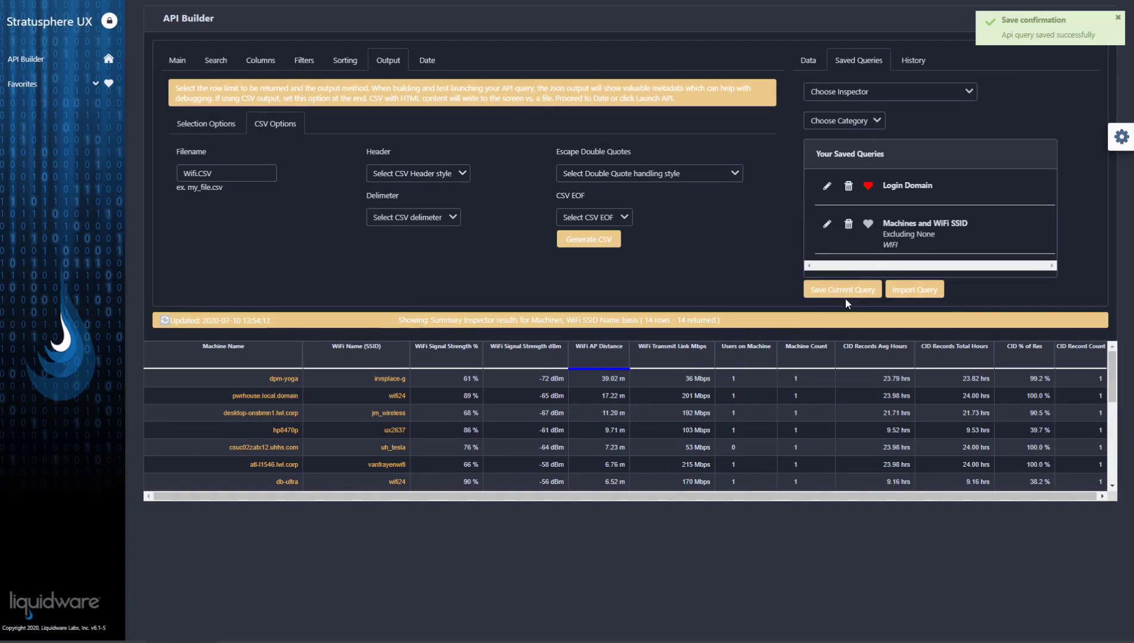
Step: Mark the saved Machines and WiFi SSID query as a favorite and generate the CSV file from the current query
left_click(868, 225)
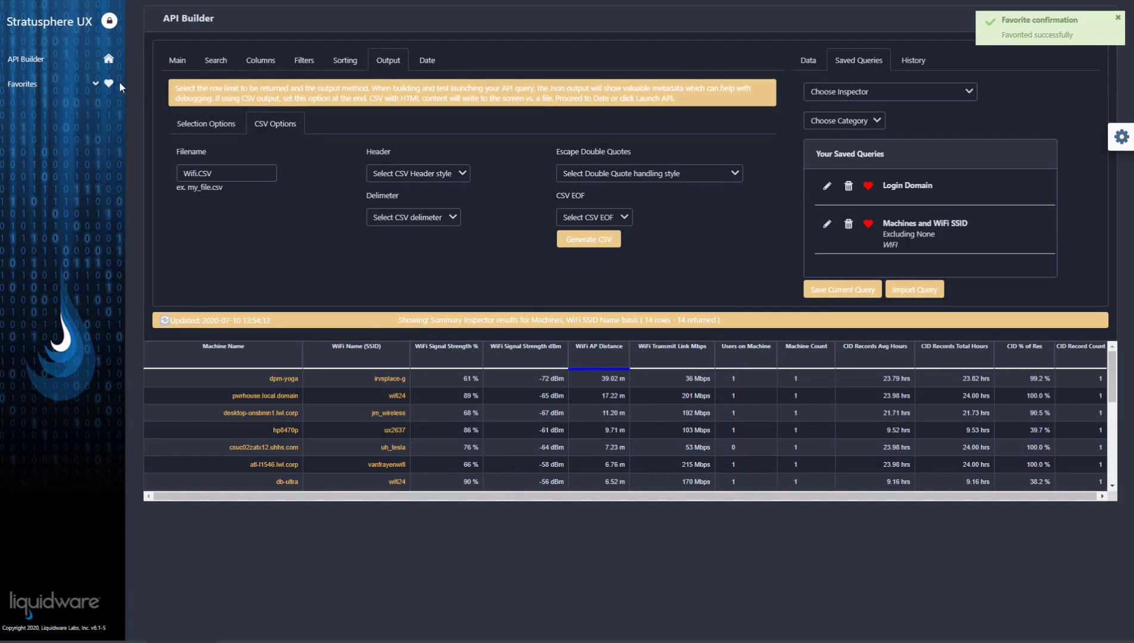
left_click(95, 84)
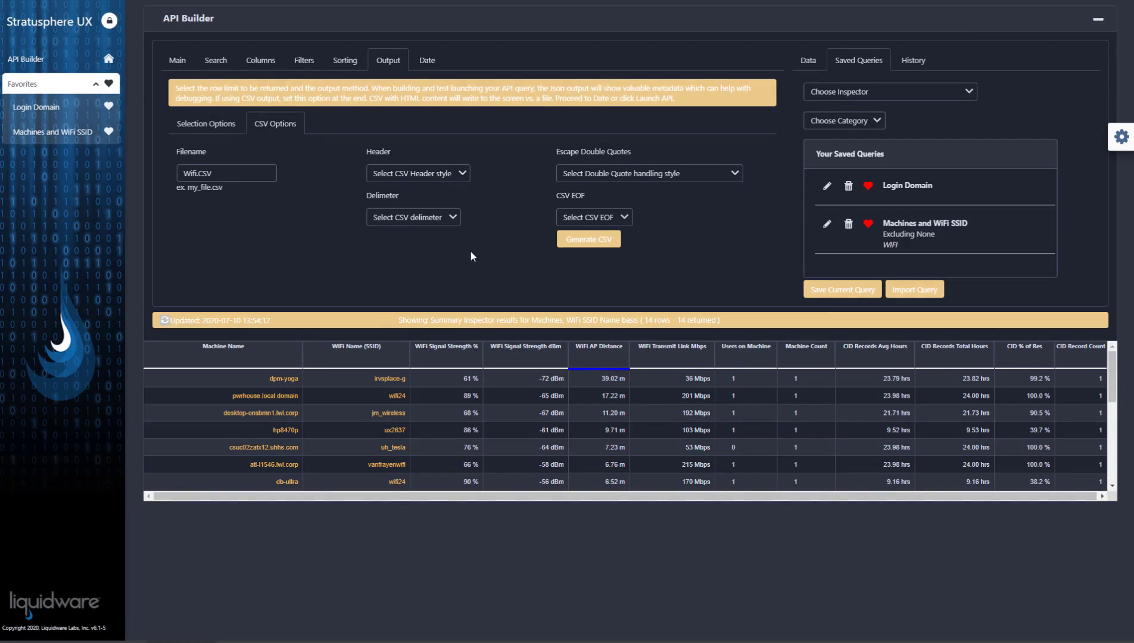
left_click(586, 244)
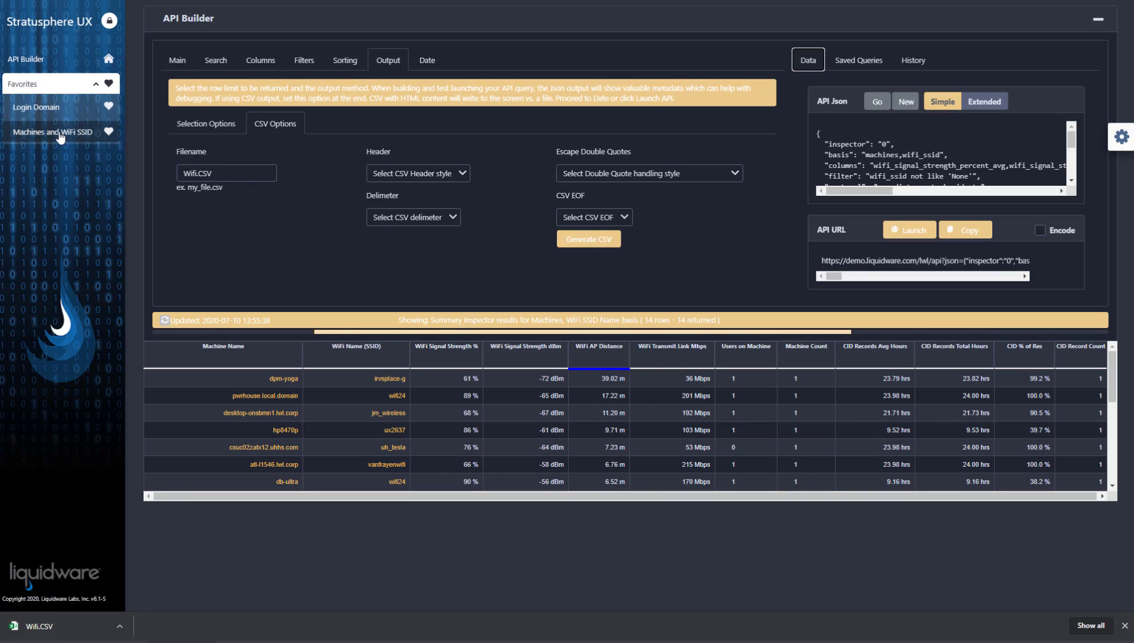
Step: Load the favorite query Login Domain, replacing the existing query contents
left_click(50, 112)
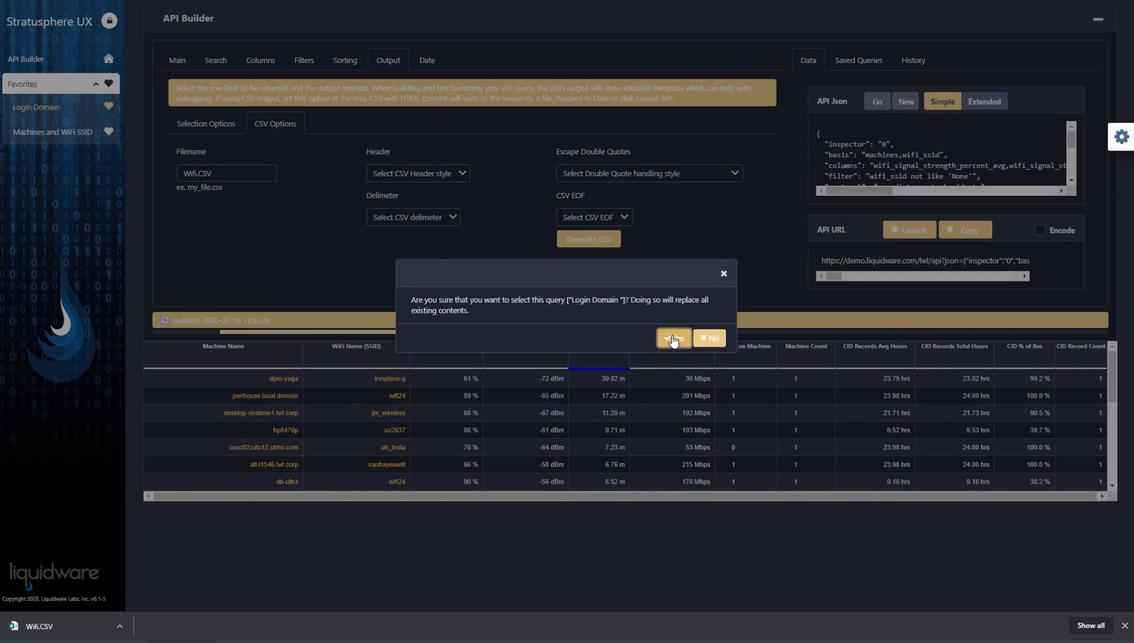
left_click(674, 338)
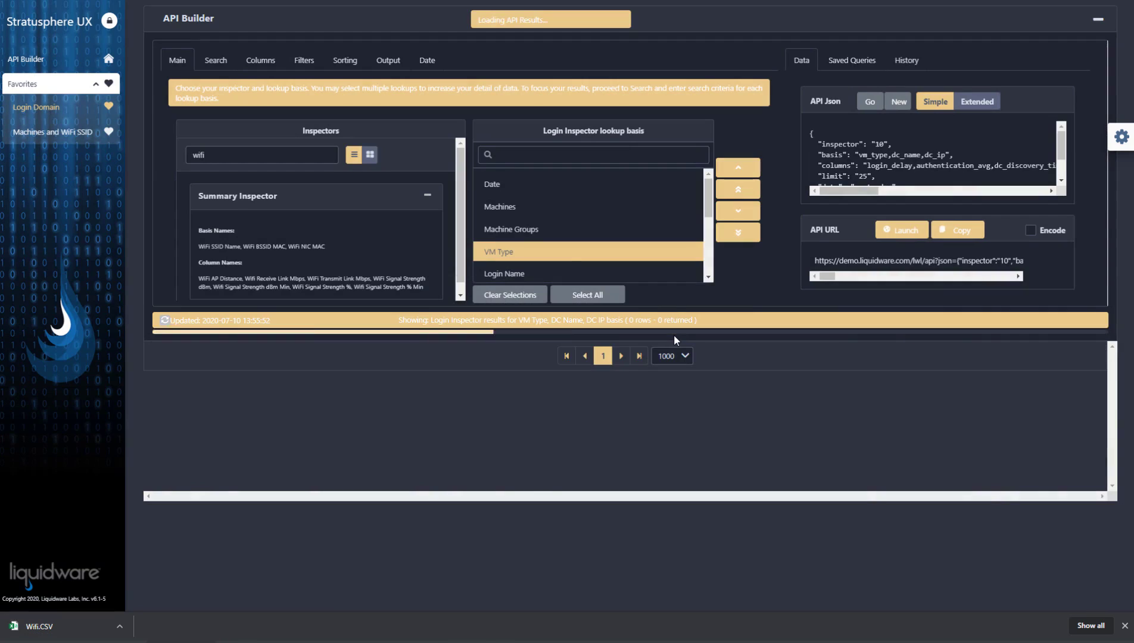
Step: Clear the wifi search from the inspectors and move the selected Login Inspector lookups to the start of the basis list
left_click(428, 195)
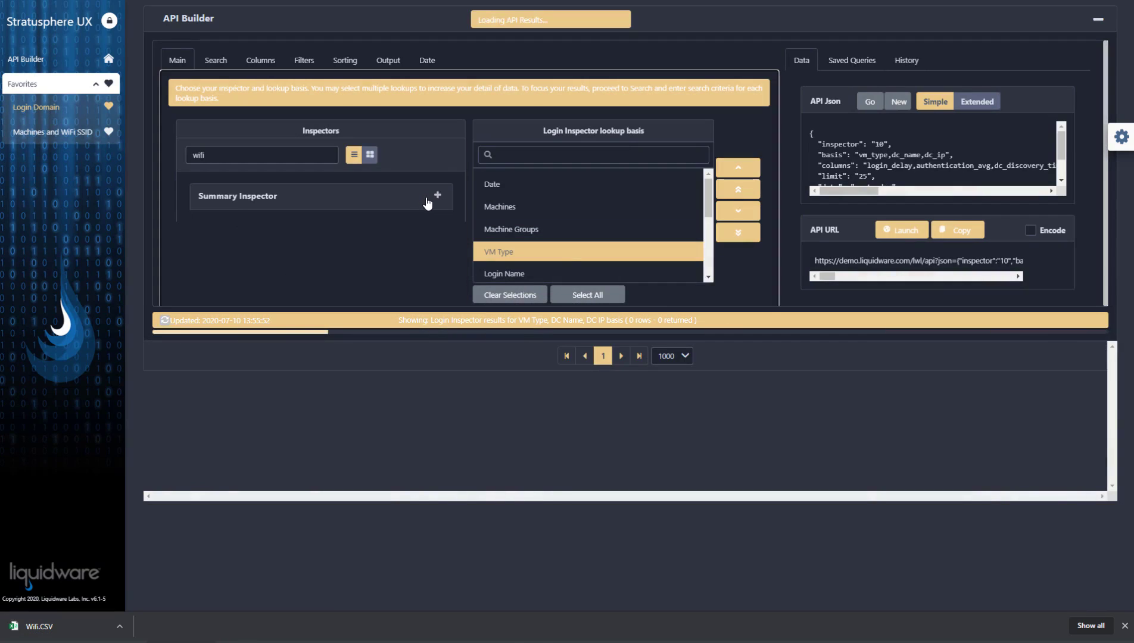
double_click(254, 157)
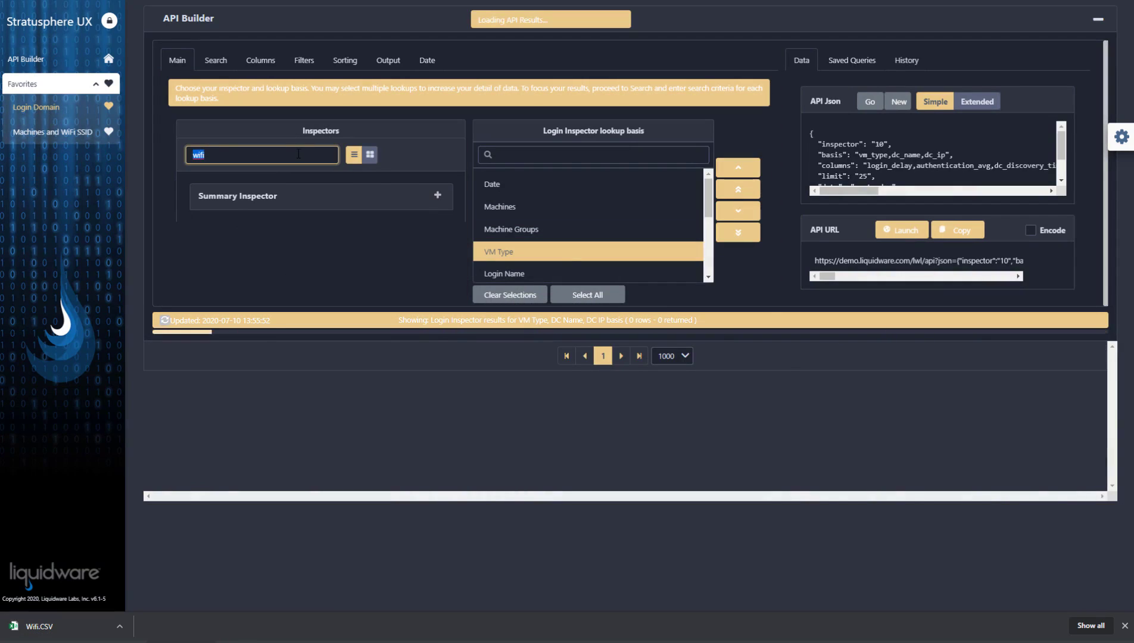
key("BackSpace")
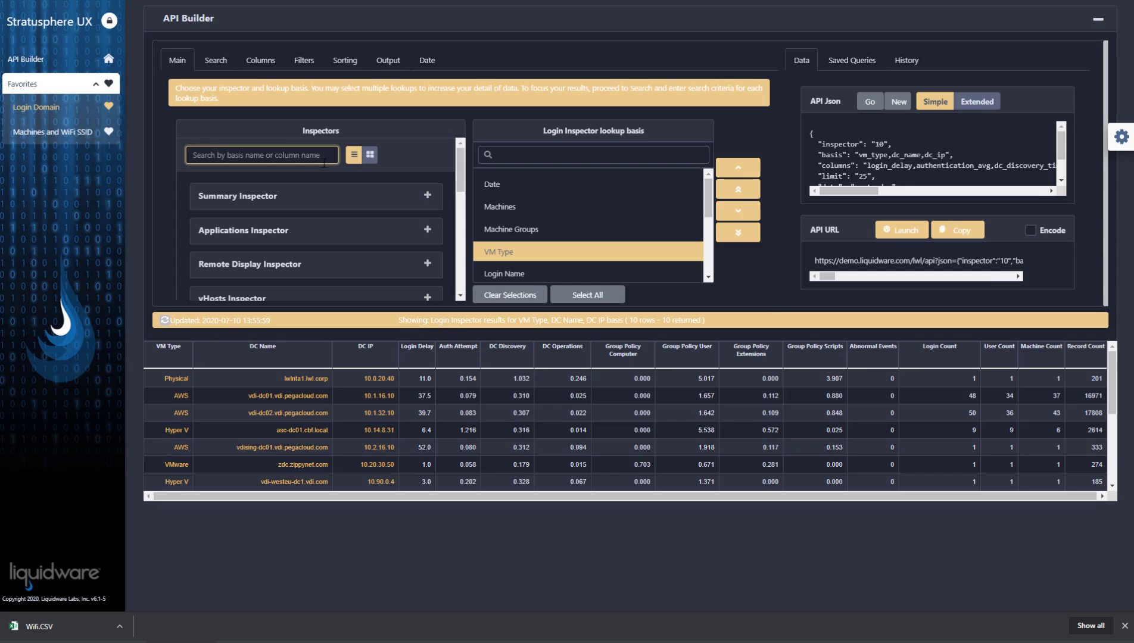
left_click(740, 192)
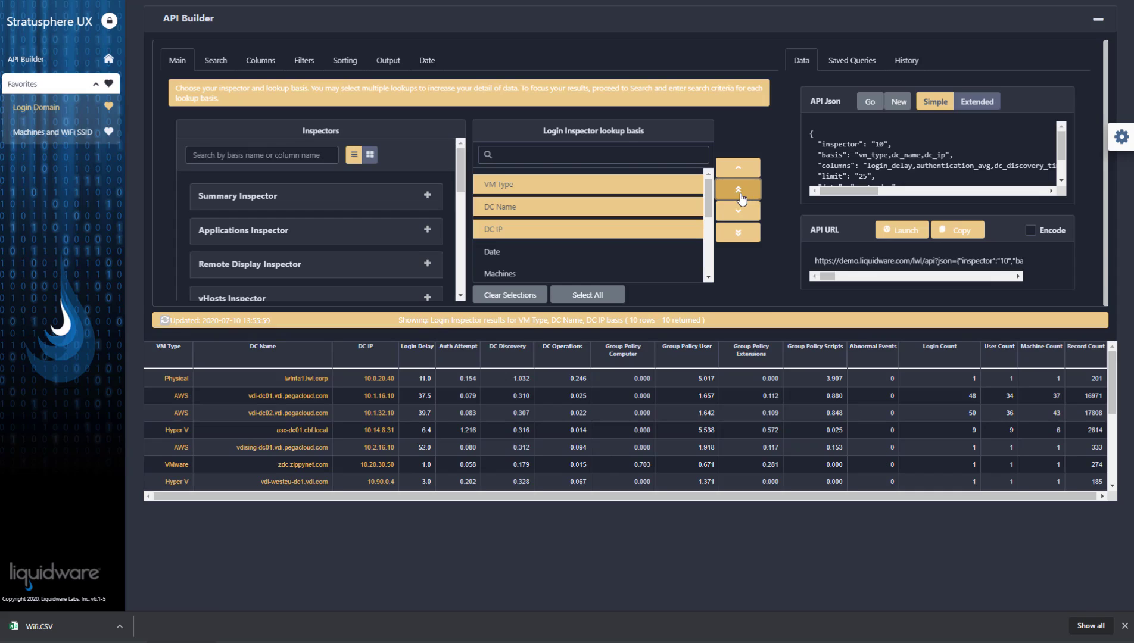
Step: Open the downloaded Wifi.CSV in Excel, auto-fit all columns to review the data, and close the file without saving
left_click(55, 620)
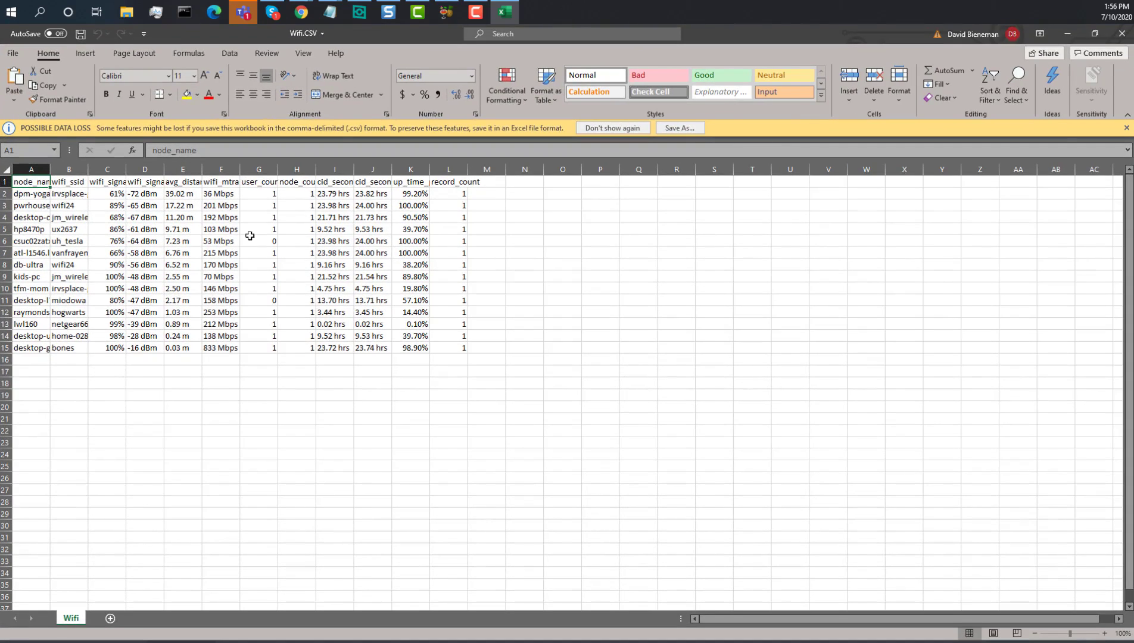
left_click(7, 169)
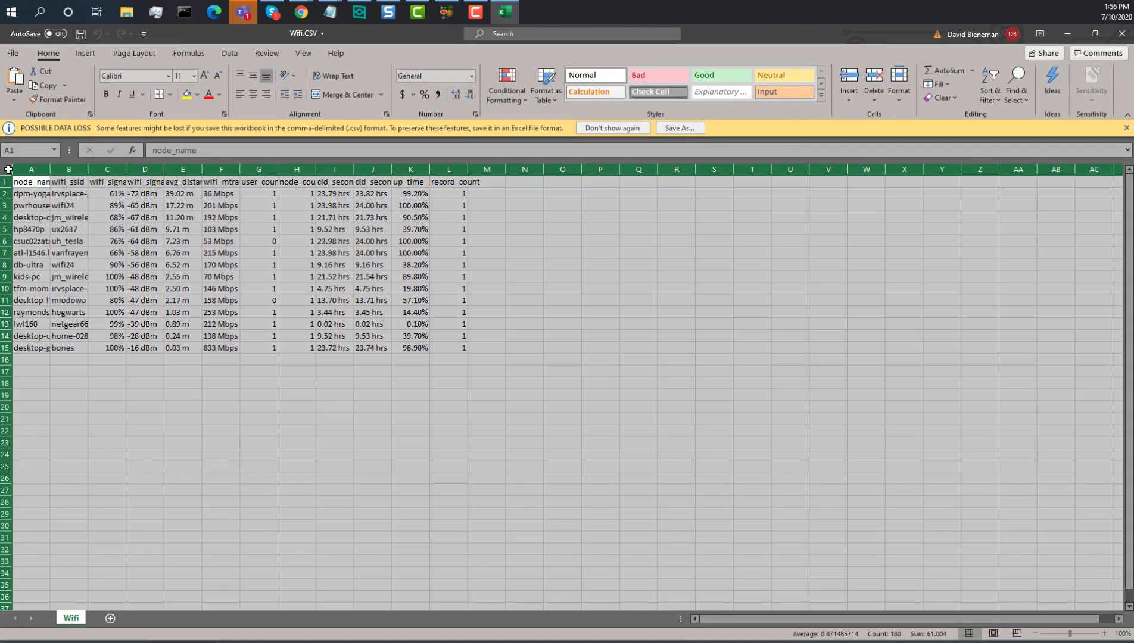
double_click(50, 169)
left_click(49, 206)
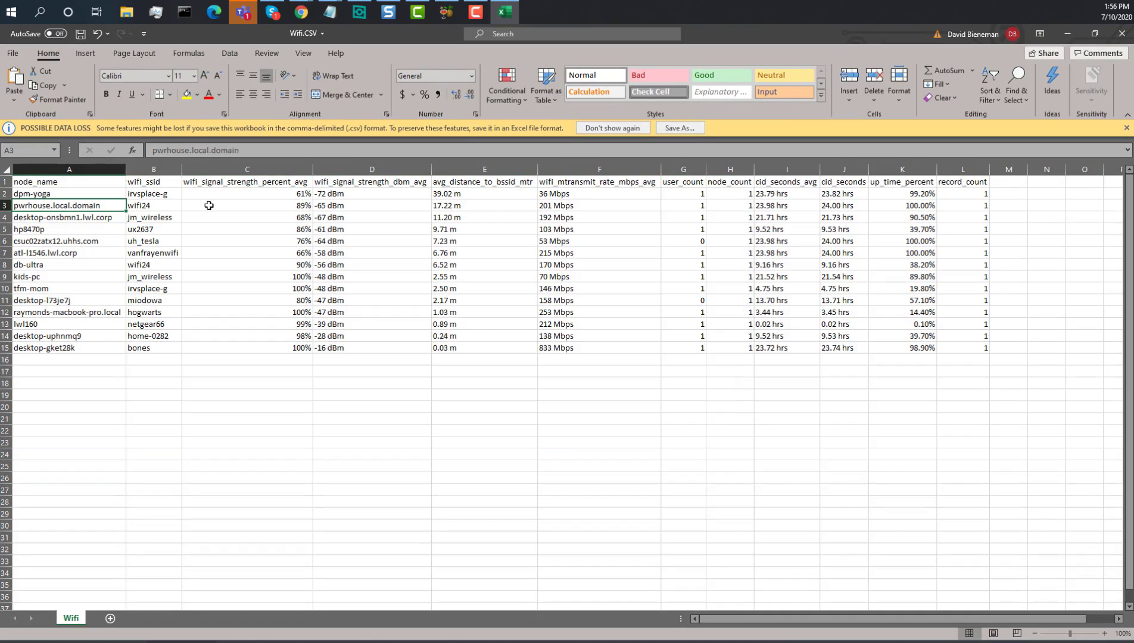
left_click(146, 194)
left_click(1058, 350)
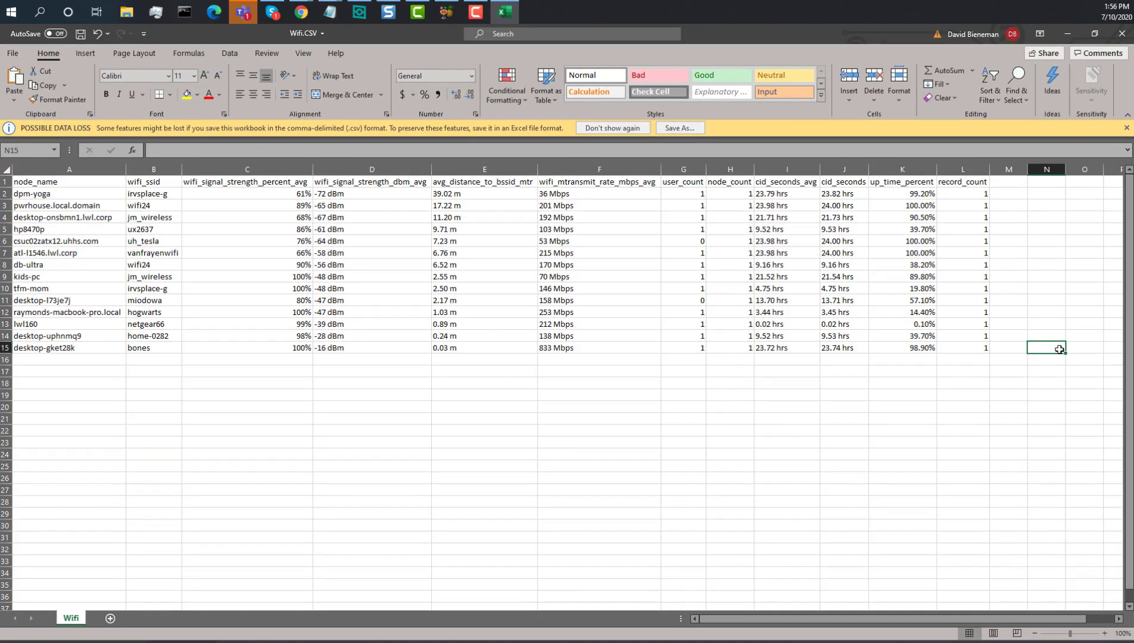
left_click(1115, 39)
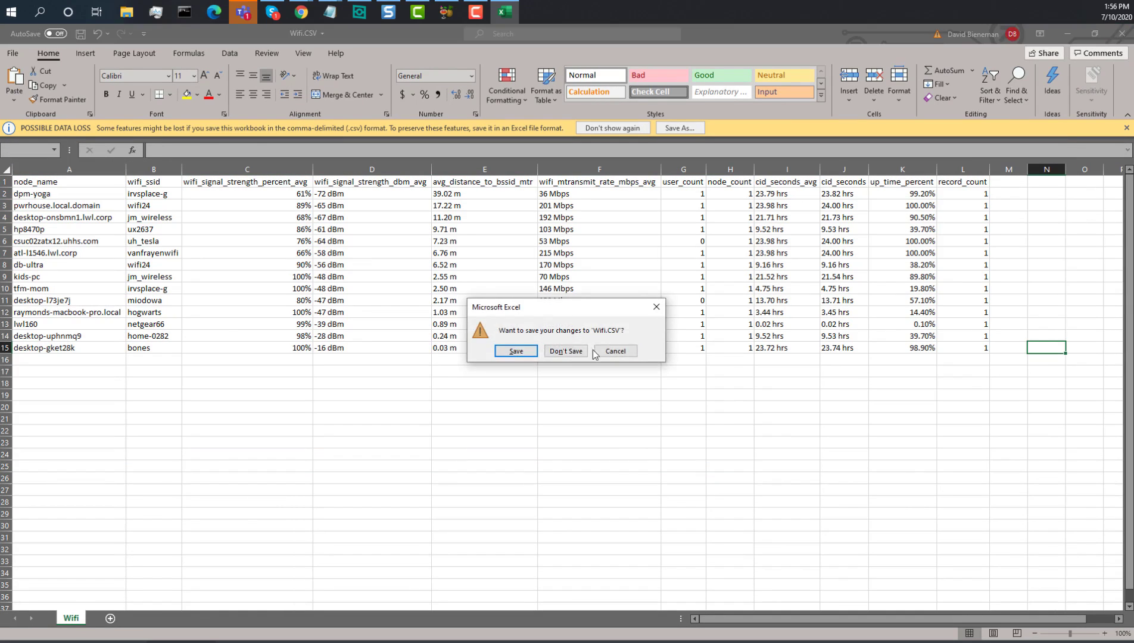
left_click(566, 352)
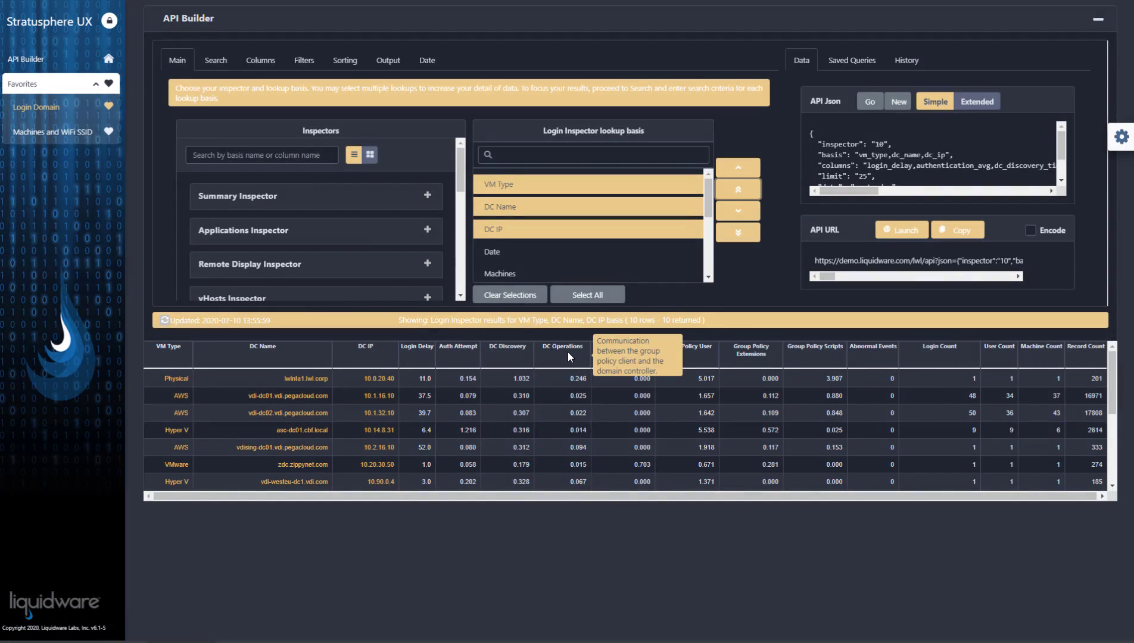
Step: Load the favorite query Machines and WiFi SSID in place of the Login Domain query
left_click(49, 139)
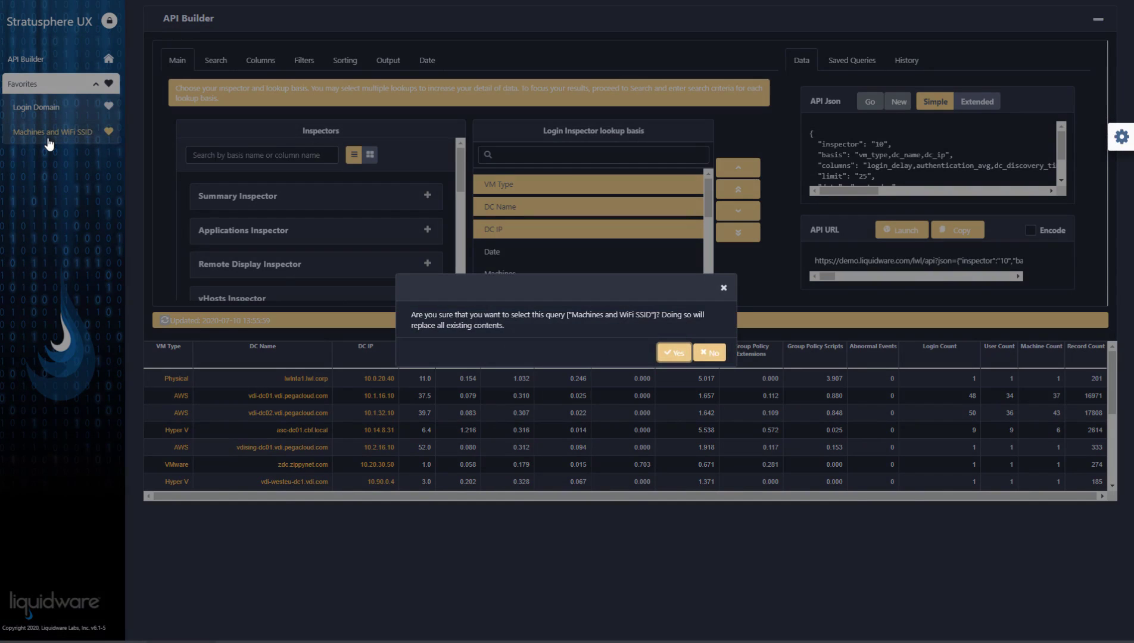
left_click(675, 353)
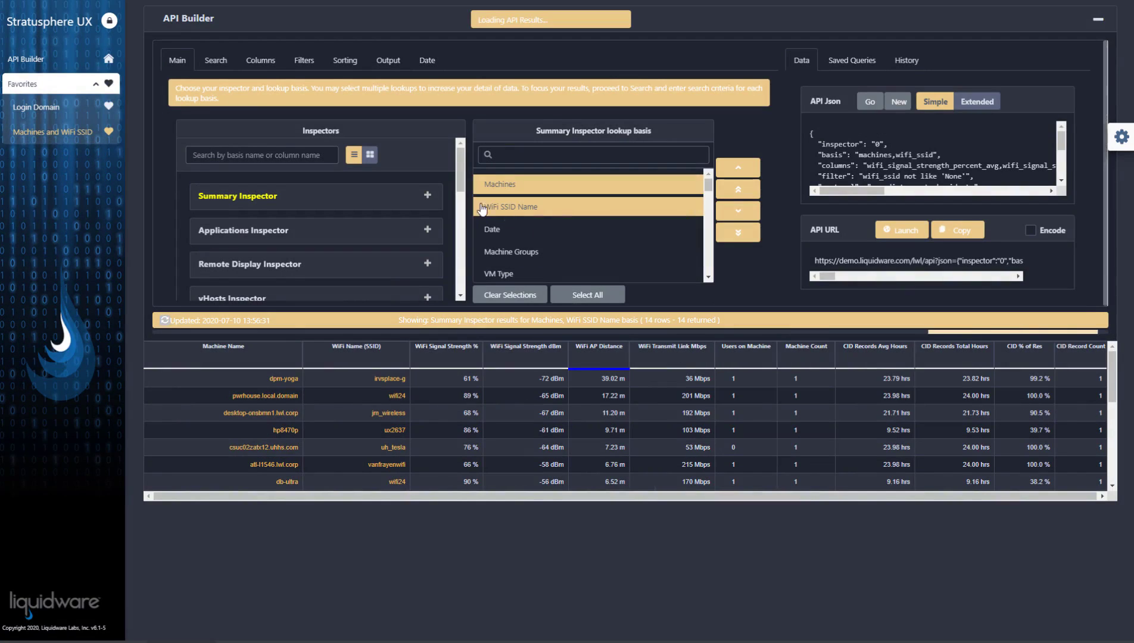
Step: Set the query's output type to CSV with the "use pretty name" header style, and generate the CSV file
left_click(387, 61)
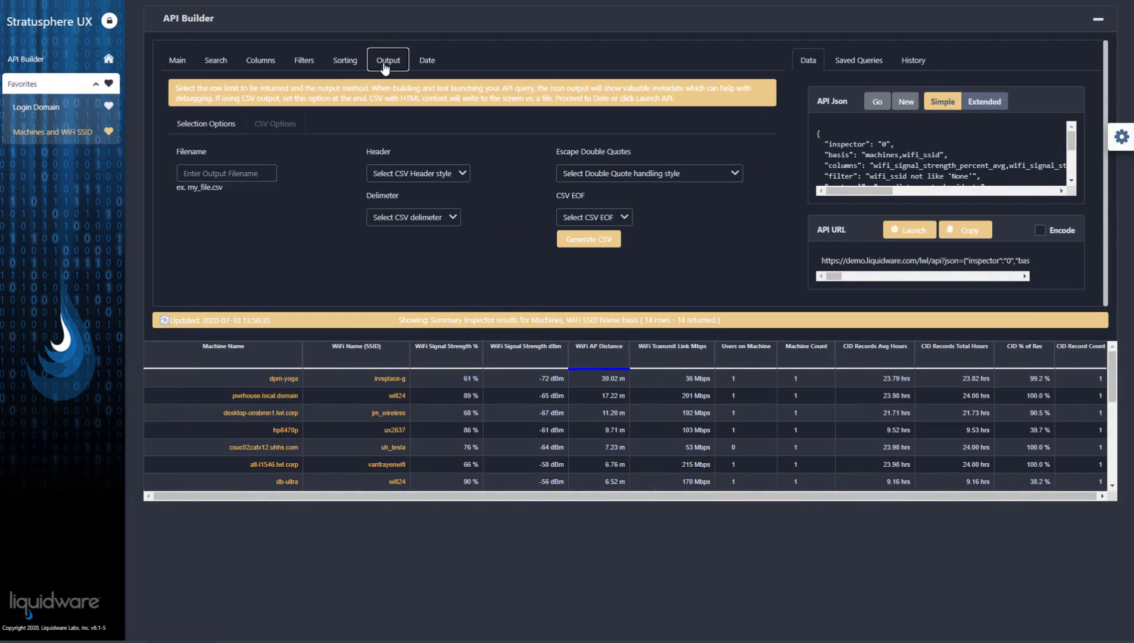
left_click(417, 173)
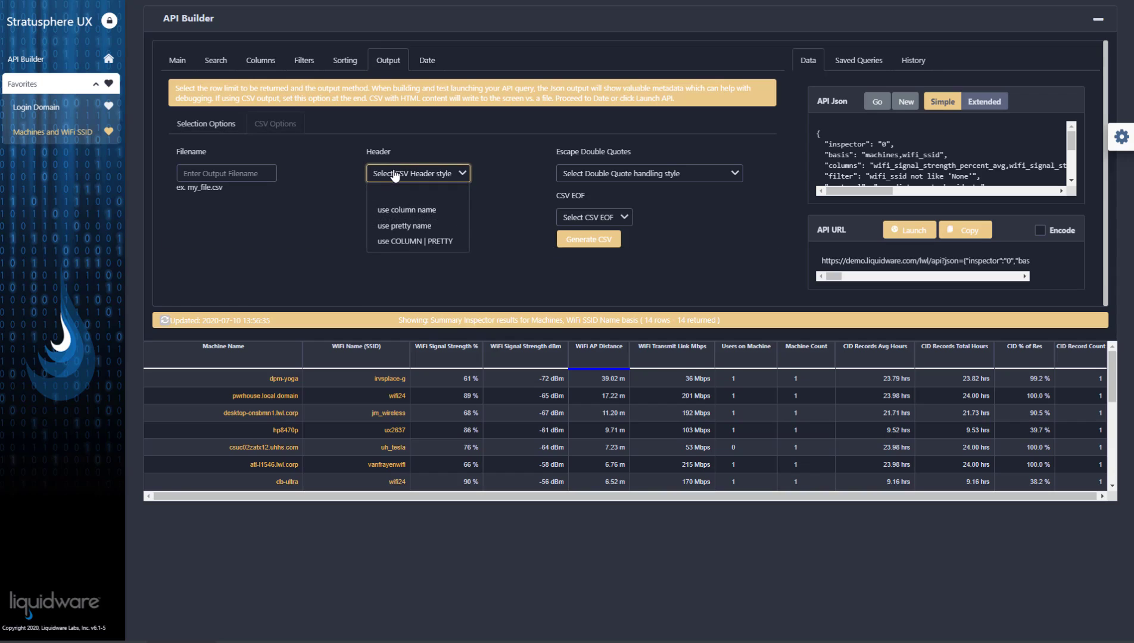
left_click(422, 228)
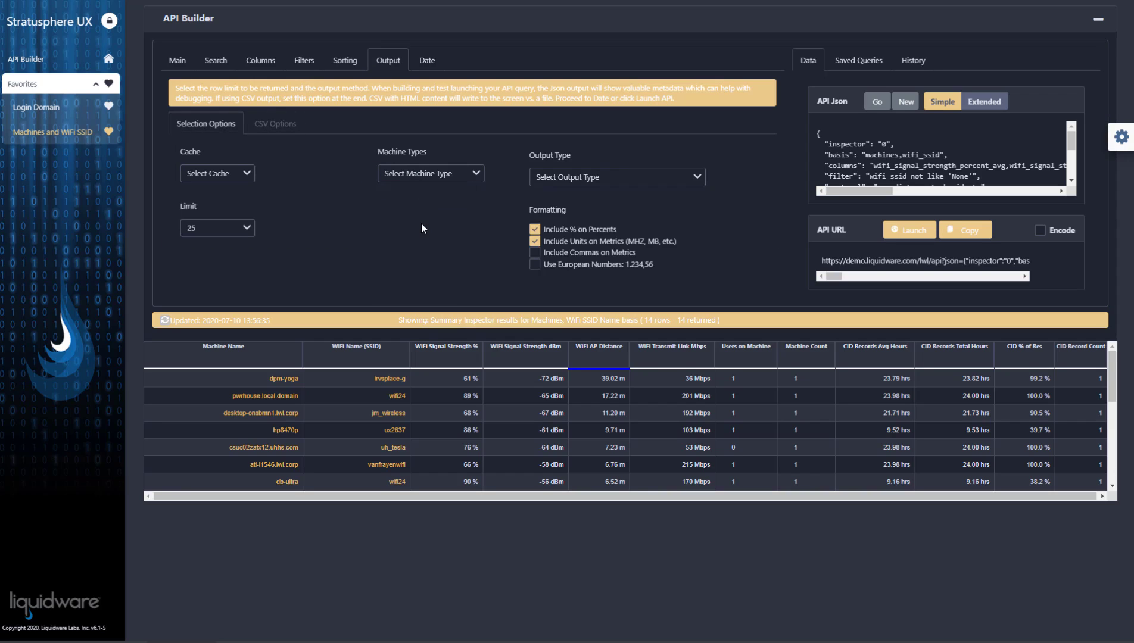
left_click(564, 181)
left_click(580, 231)
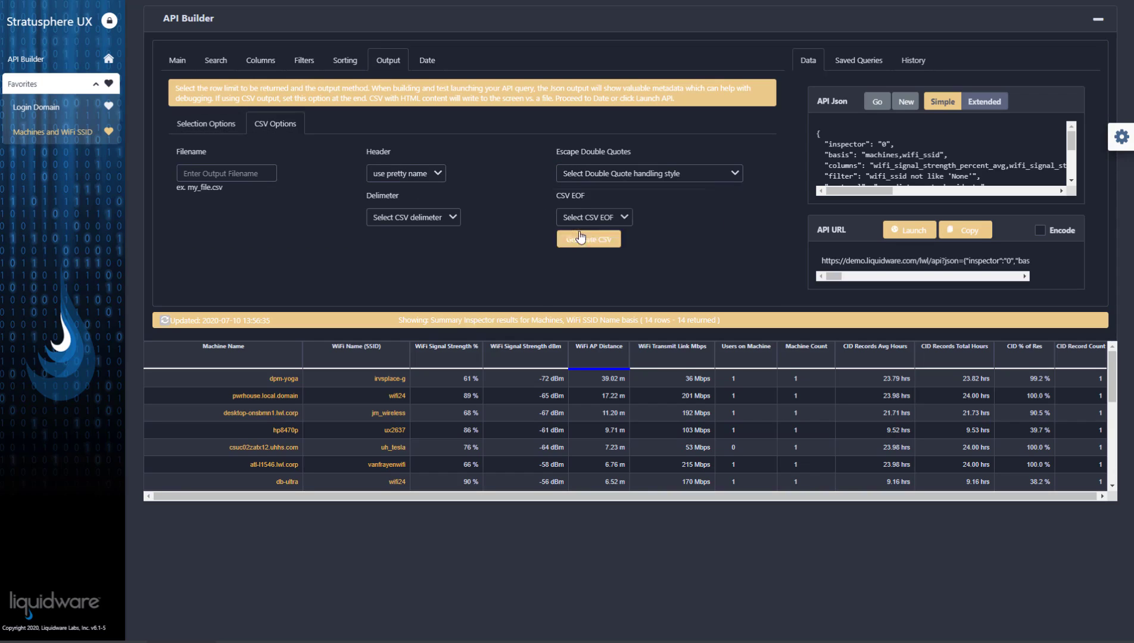
left_click(596, 245)
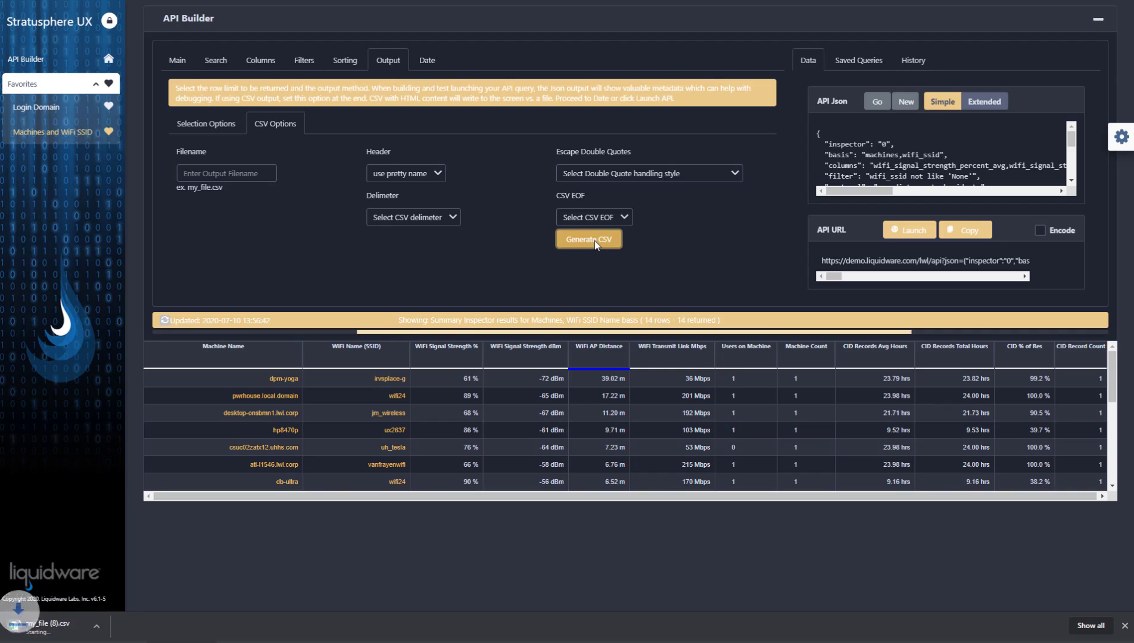
left_click(177, 59)
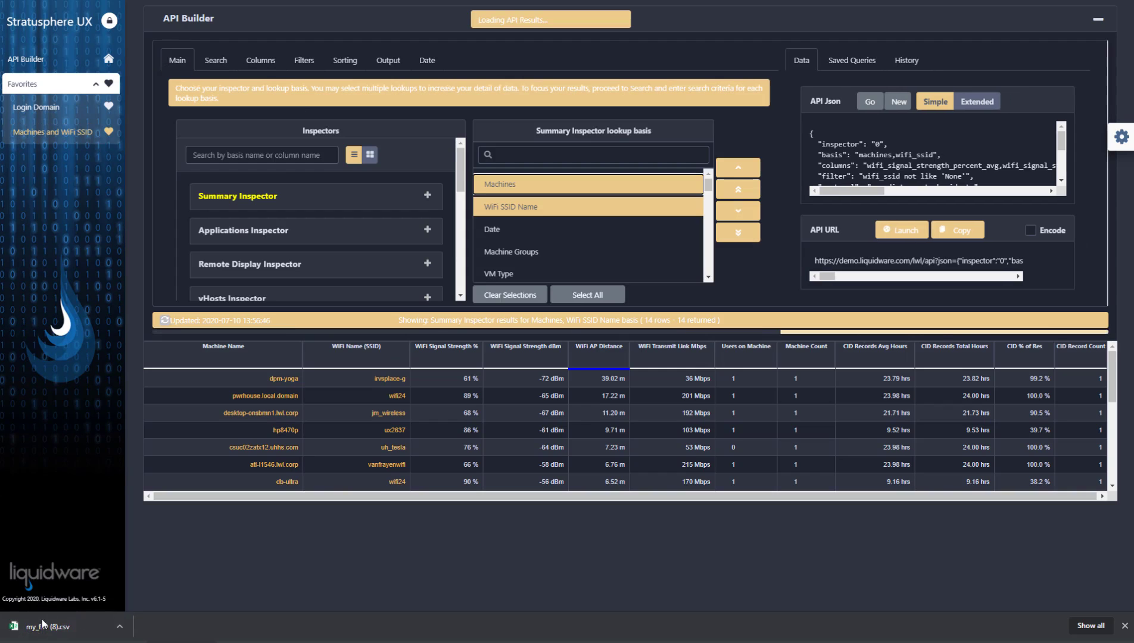
Step: Open the downloaded my_file (8).csv in Excel, auto-fit the columns to review the header names, and close it without saving
left_click(47, 627)
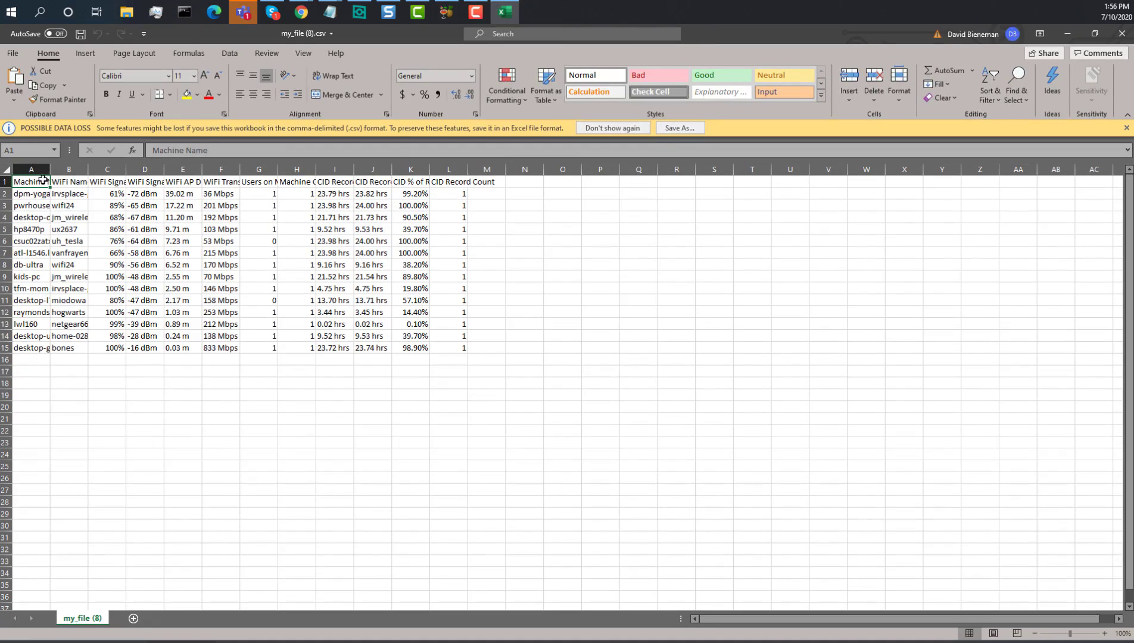
left_click(7, 169)
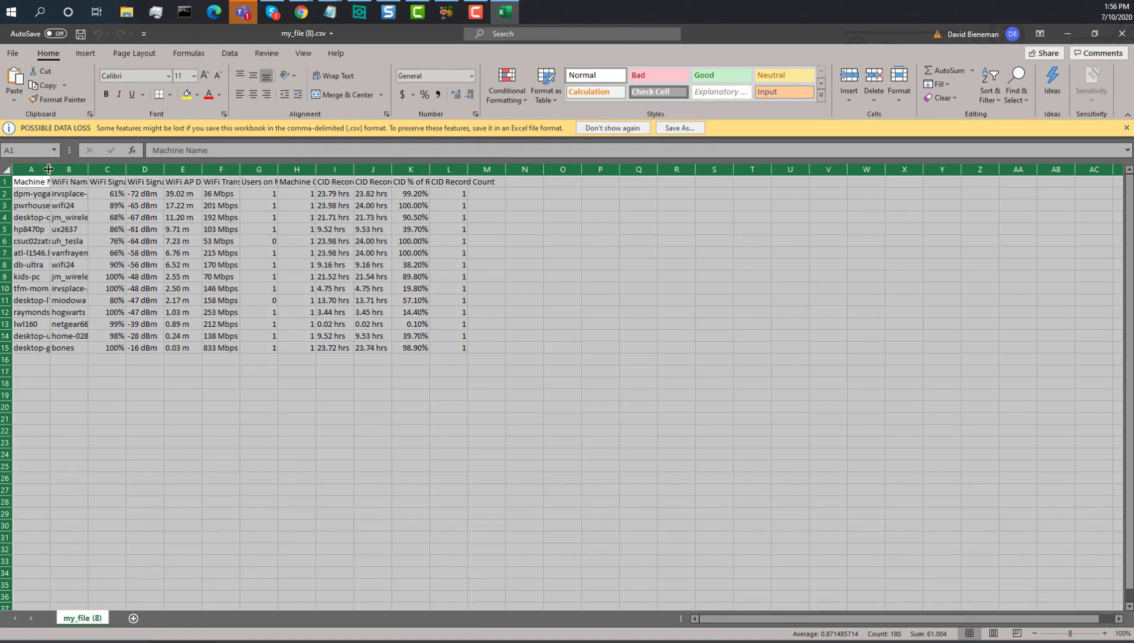
double_click(50, 170)
left_click(54, 195)
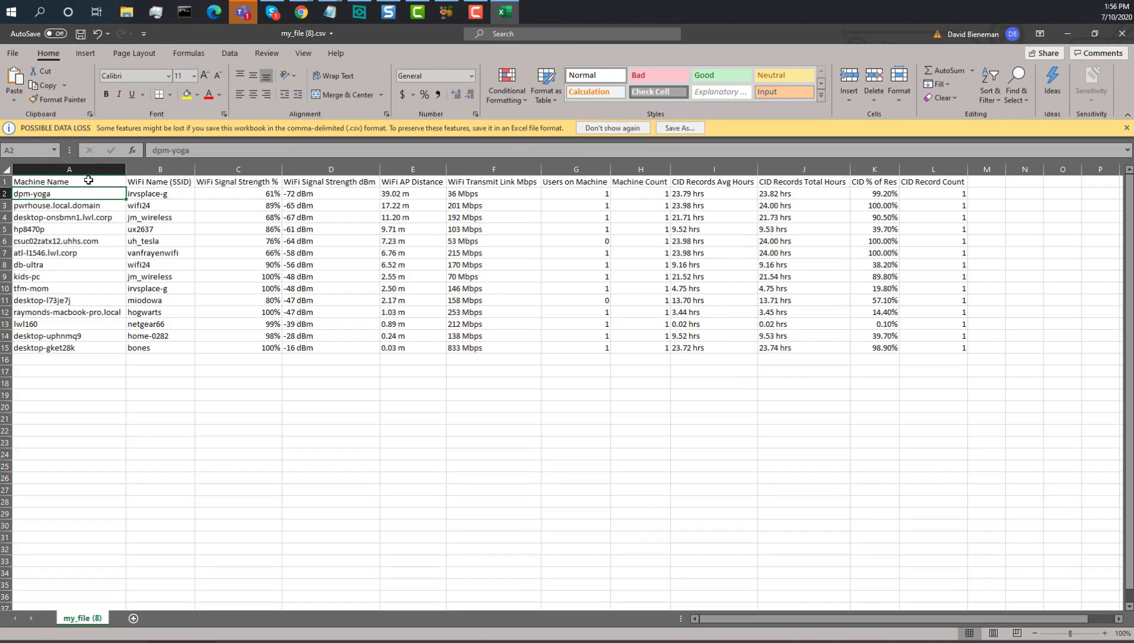
left_click_drag(86, 181, 919, 181)
left_click(920, 180)
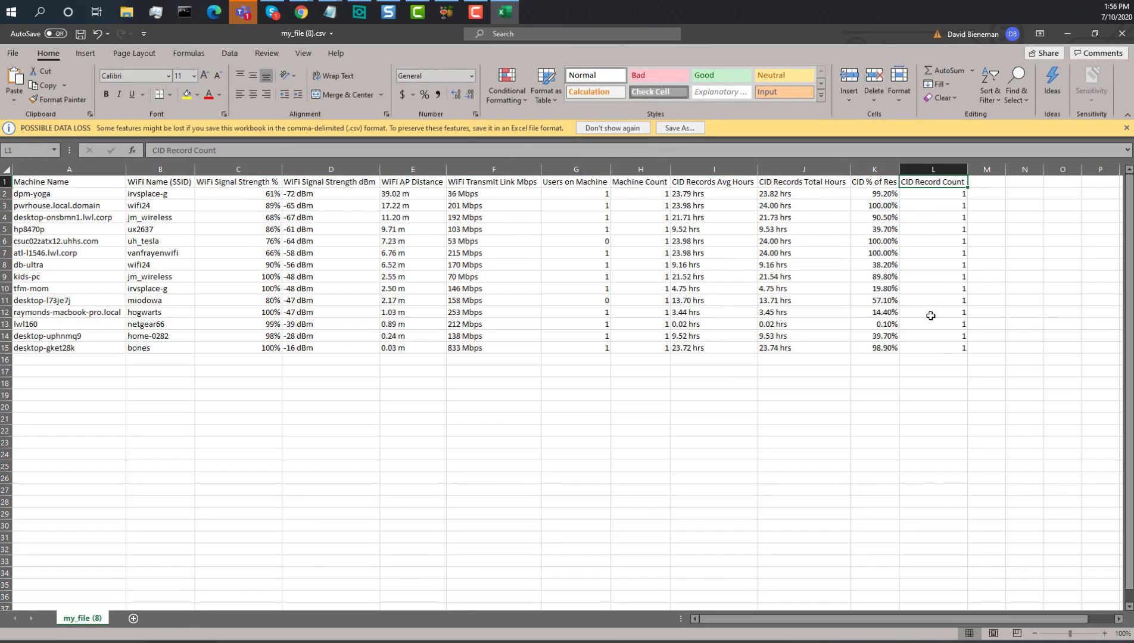
left_click(921, 363)
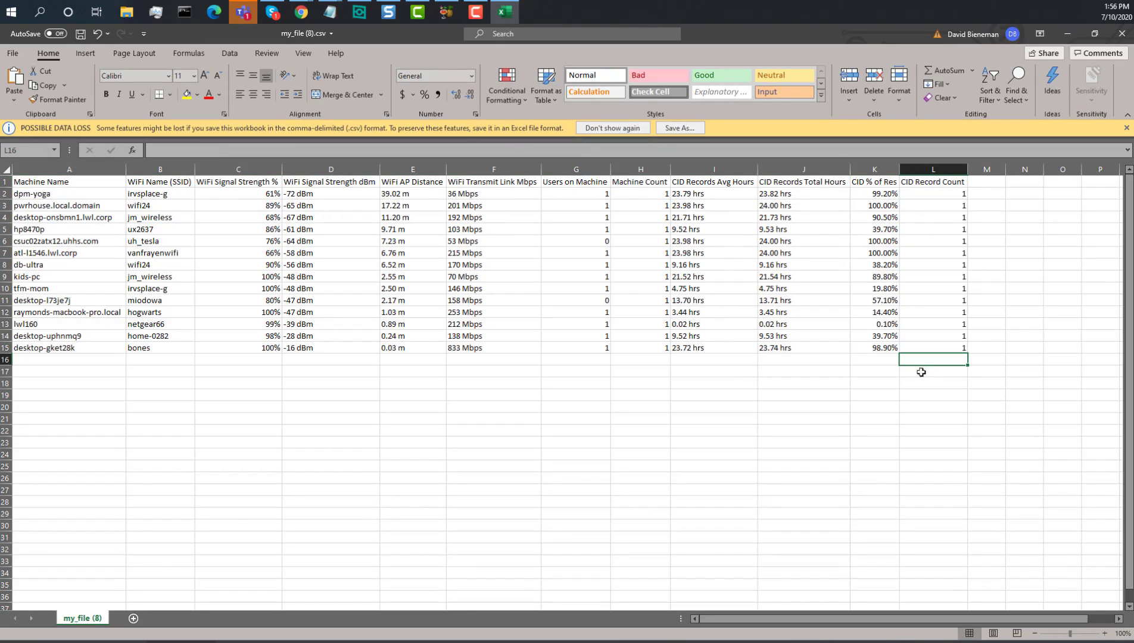
left_click(1123, 32)
left_click(571, 353)
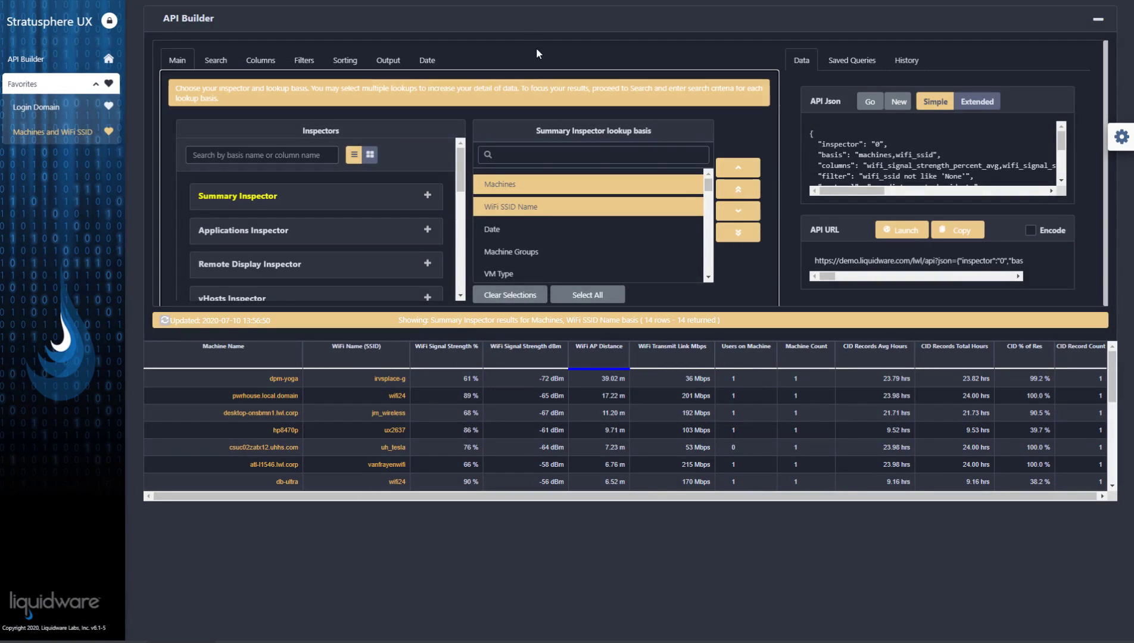
Step: Review the inspector and category filter choices available for the saved queries
left_click(864, 58)
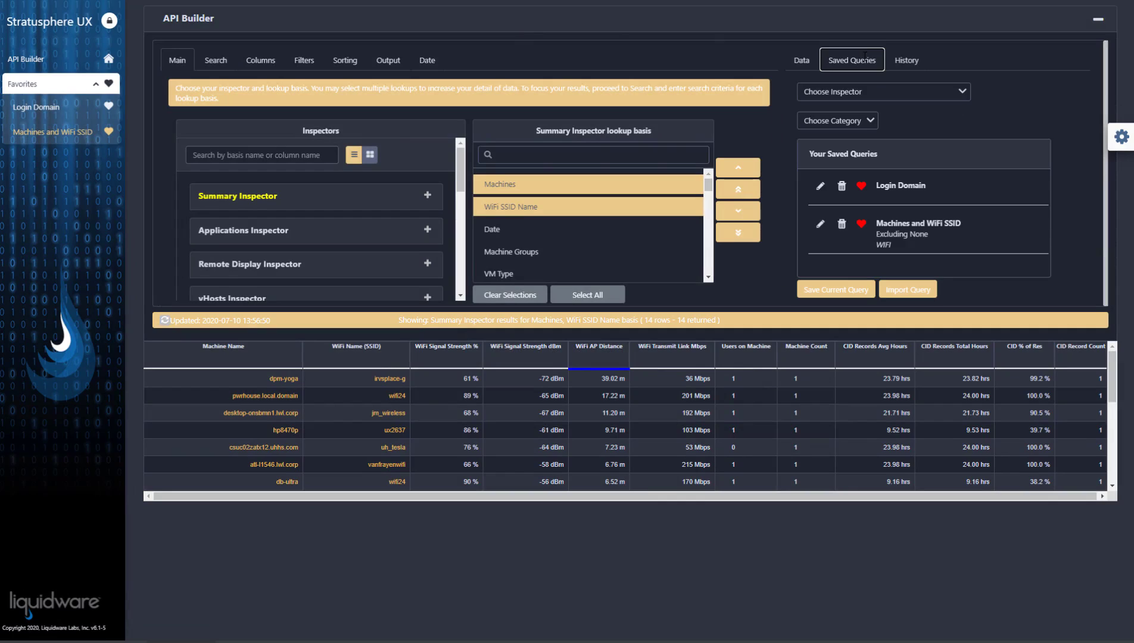
left_click(906, 91)
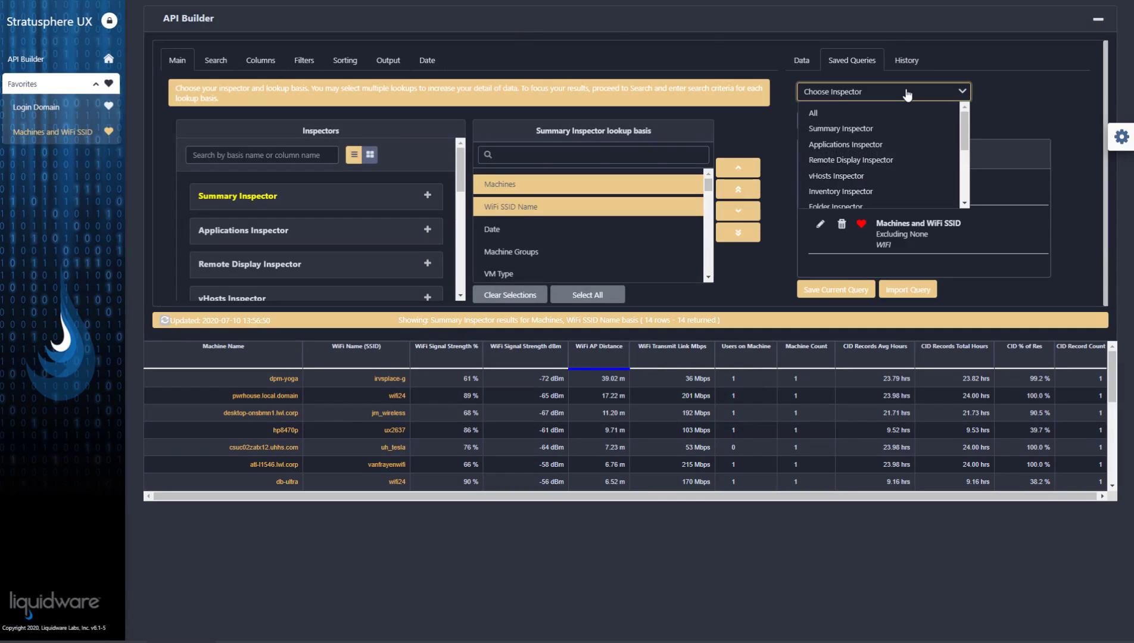
left_click(907, 93)
left_click(871, 122)
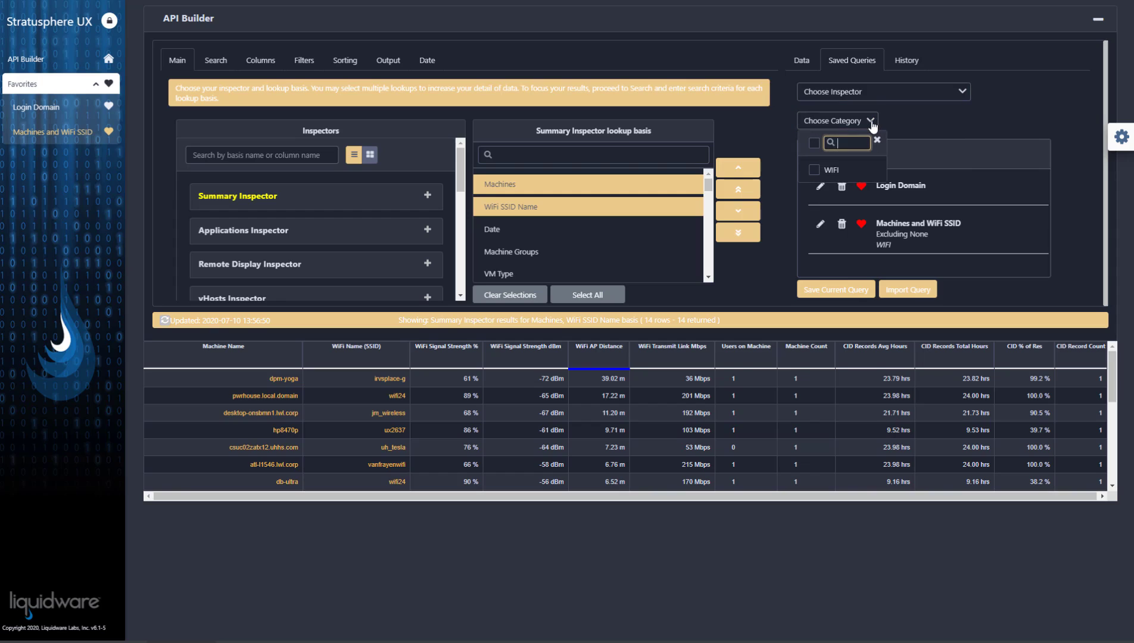
left_click(871, 122)
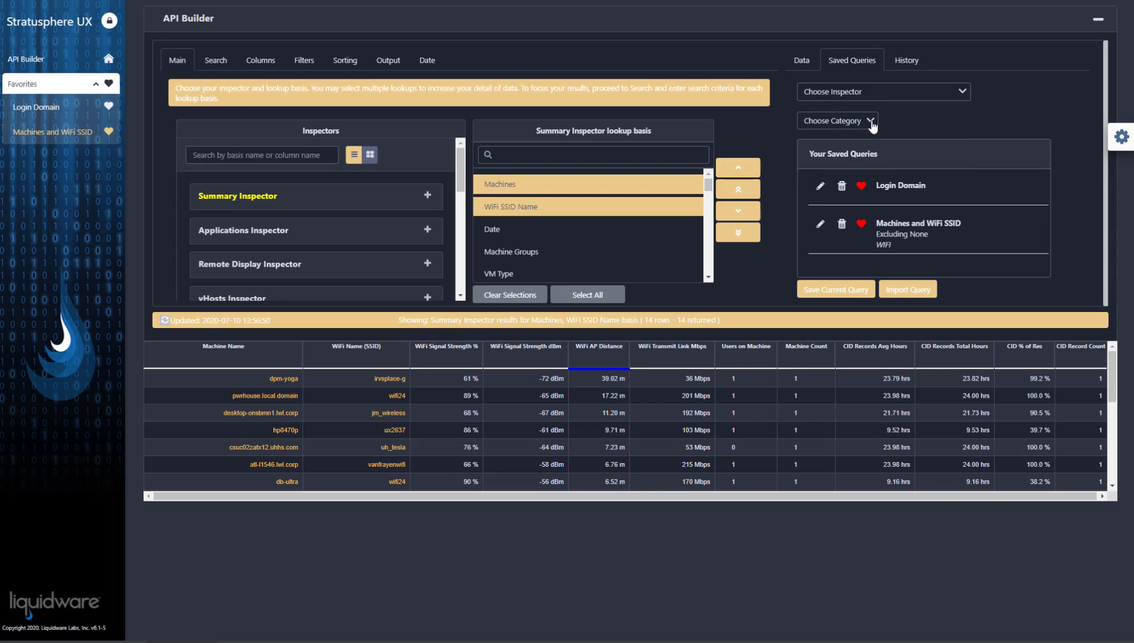
Step: Revert the query to the 7/10/20 1:56 PM history entry with the Machines, WiFi SSID Name basis, just below "Generating csv output"
left_click(915, 53)
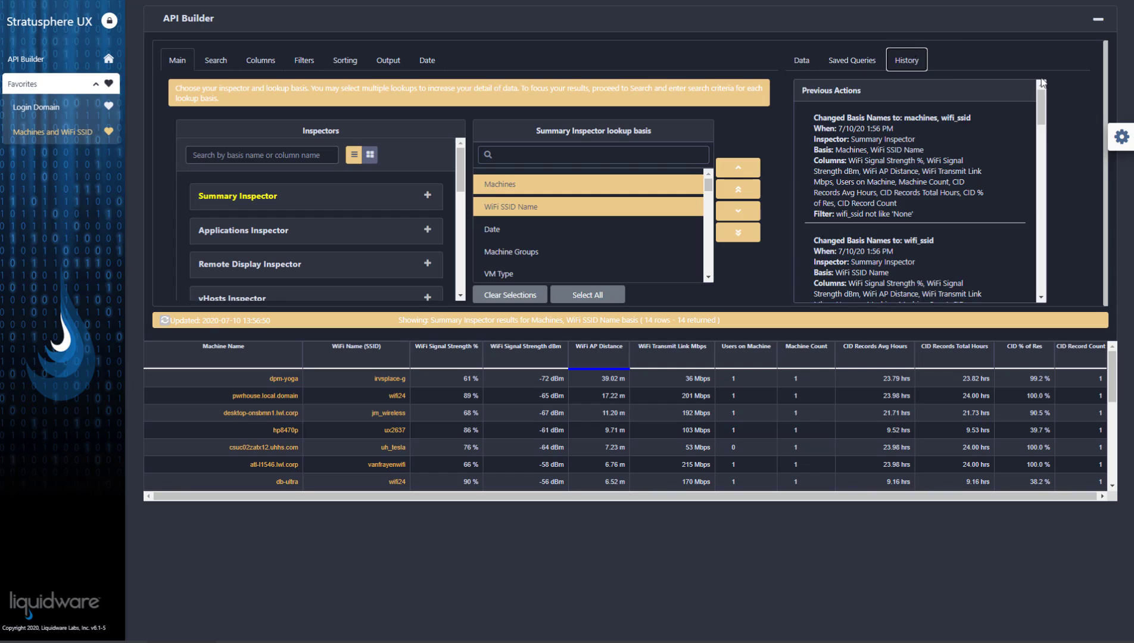
left_click_drag(1042, 106, 1043, 143)
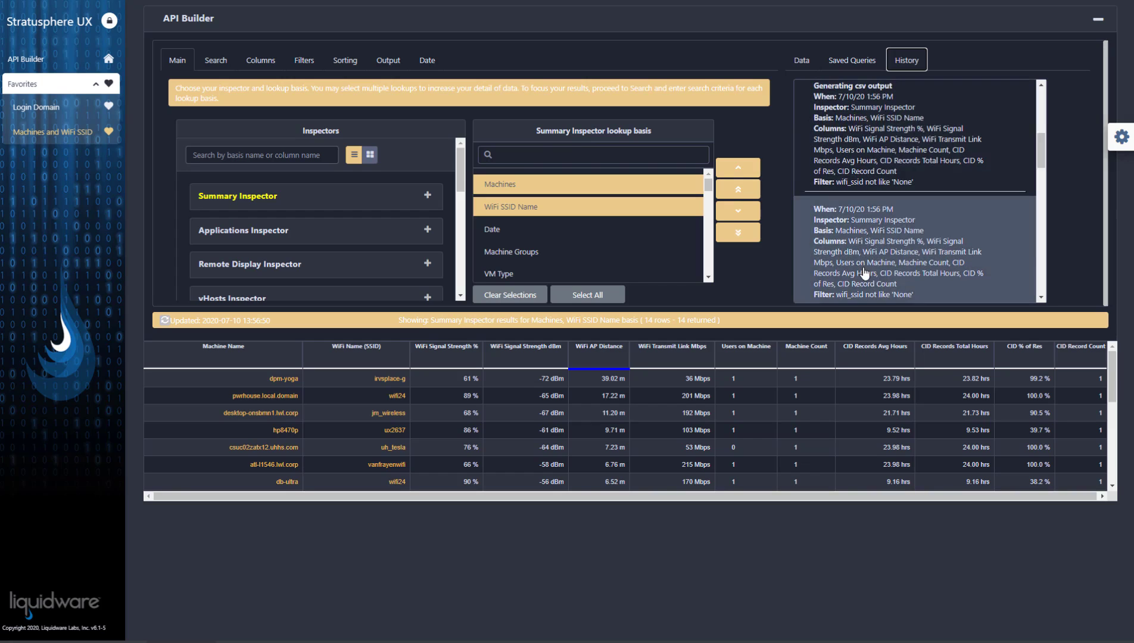
left_click(861, 271)
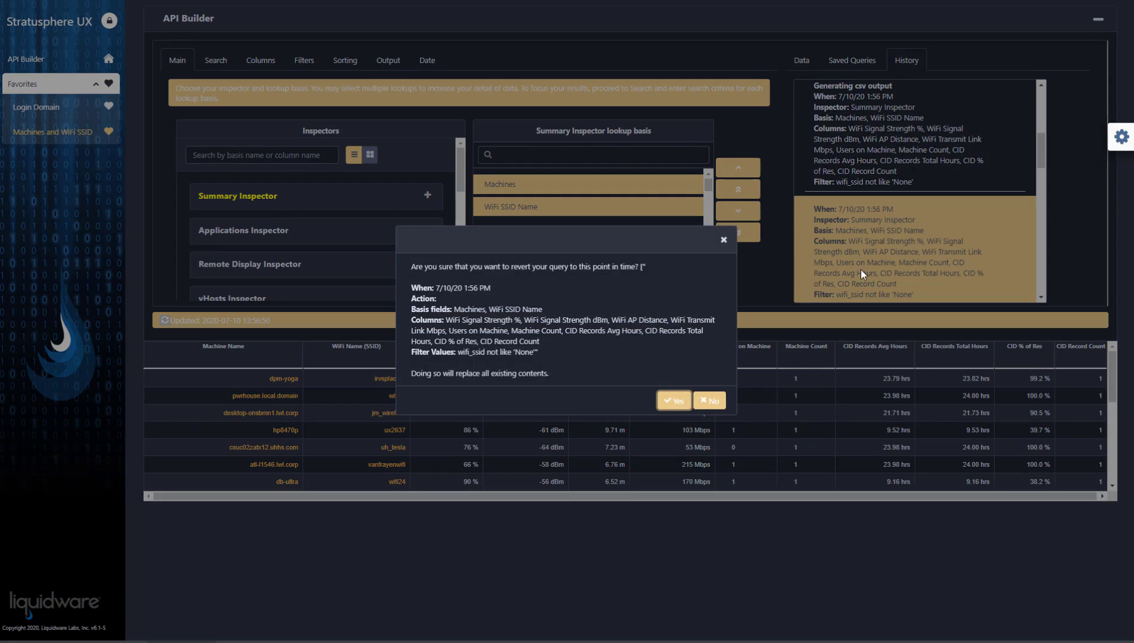
left_click(674, 400)
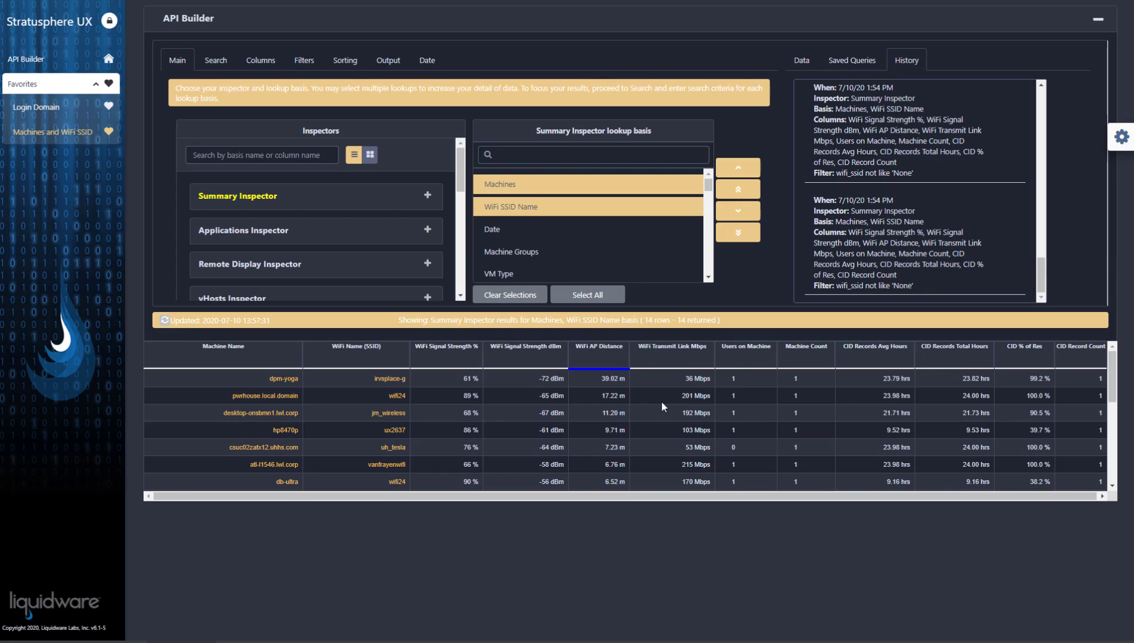
Step: Launch the query's API URL and examine the first record in the table section of the JSON output
left_click(816, 63)
mouse_move(1062, 143)
left_mouse_down()
mouse_move(1062, 169)
mouse_move(1064, 148)
left_mouse_up()
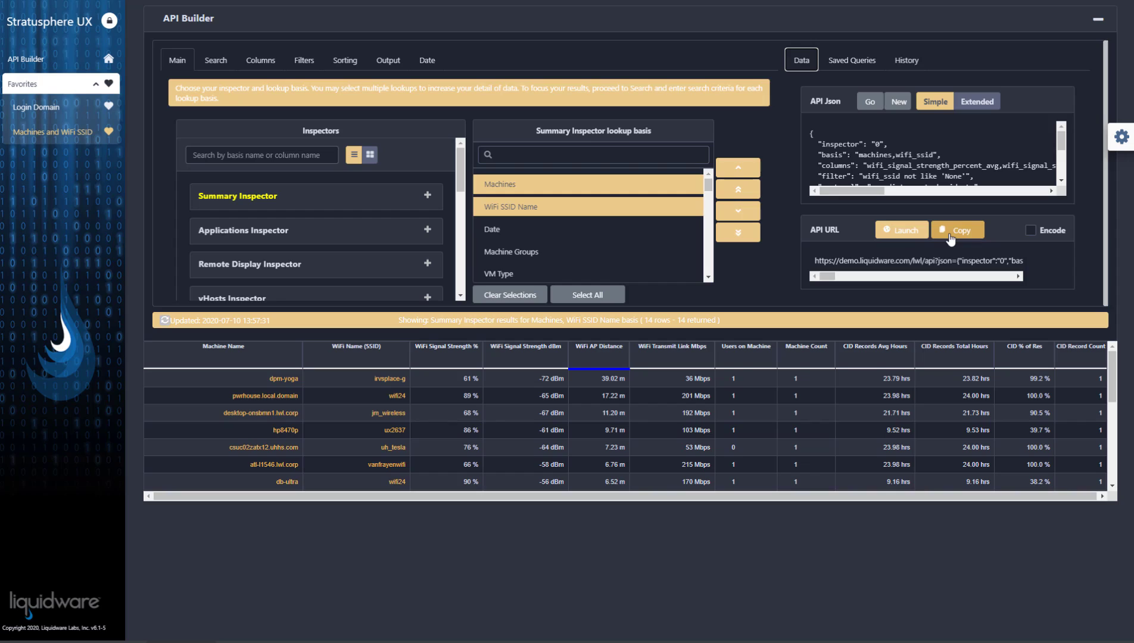
left_click(905, 238)
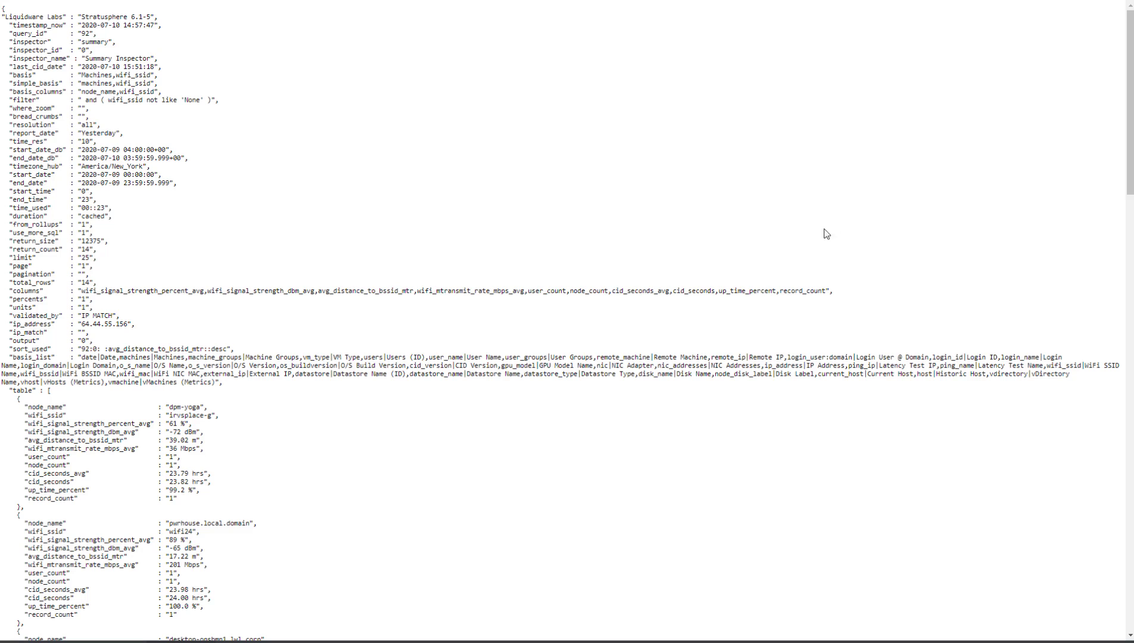
scroll(122, 265, "down", 3)
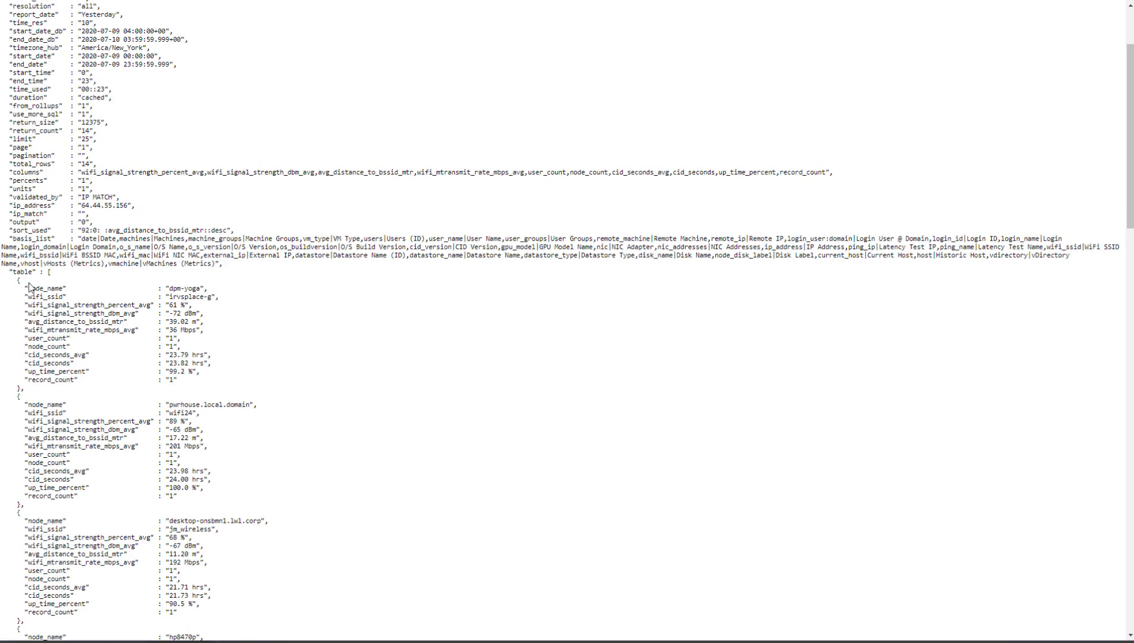
left_click_drag(20, 281, 243, 383)
left_click(243, 383)
Step: Examine the remaining JSON records and the xref column-name mapping at the end, and close the output page
scroll(265, 337, "down", 4)
scroll(320, 327, "down", 10)
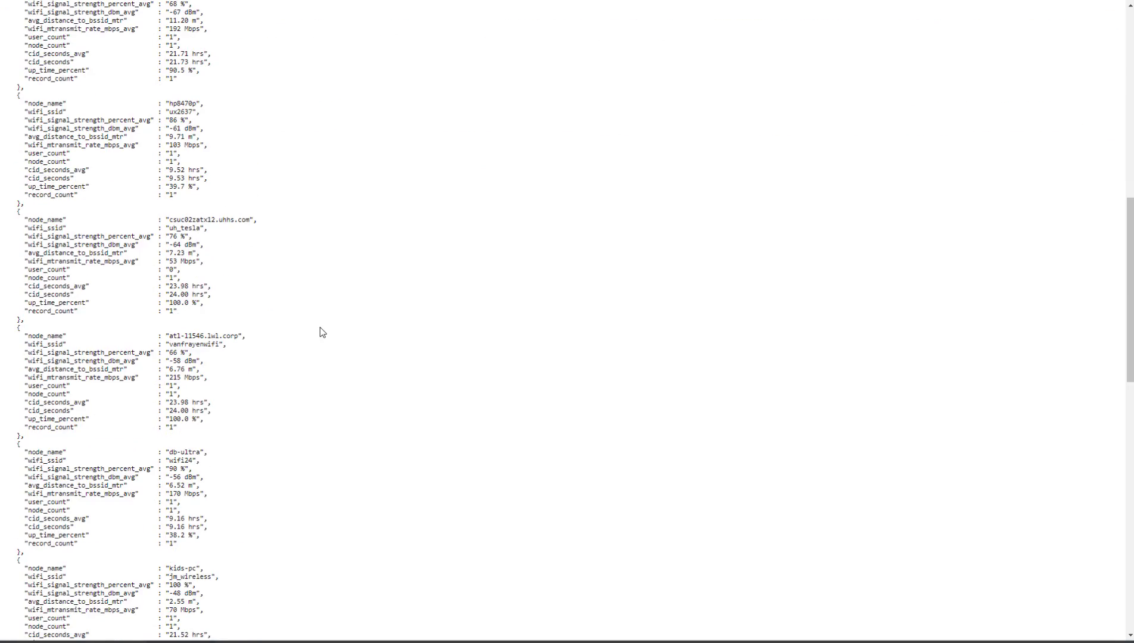
scroll(322, 332, "down", 7)
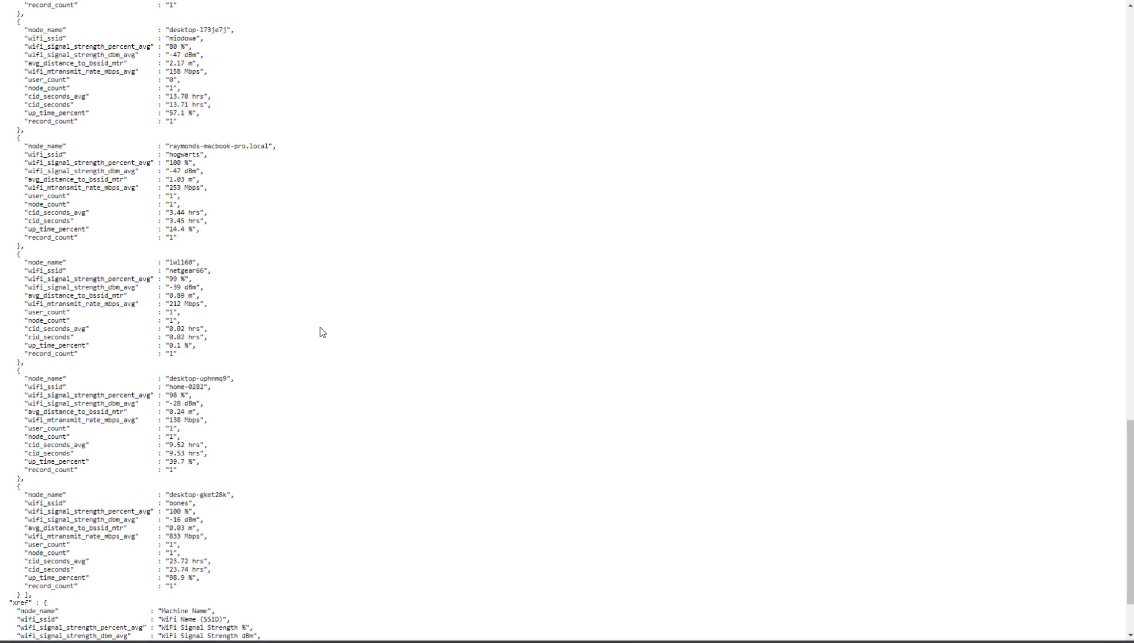
scroll(322, 332, "down", 2)
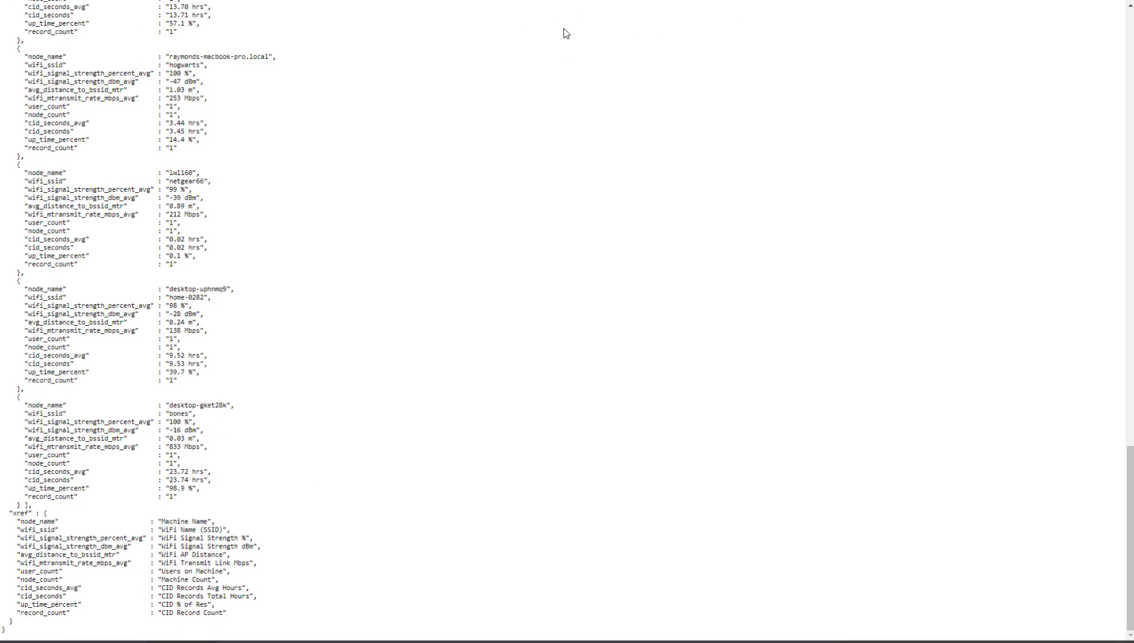
mouse_move(569, 1)
left_click_drag(563, 30, 565, 54)
key("ctrl+w")
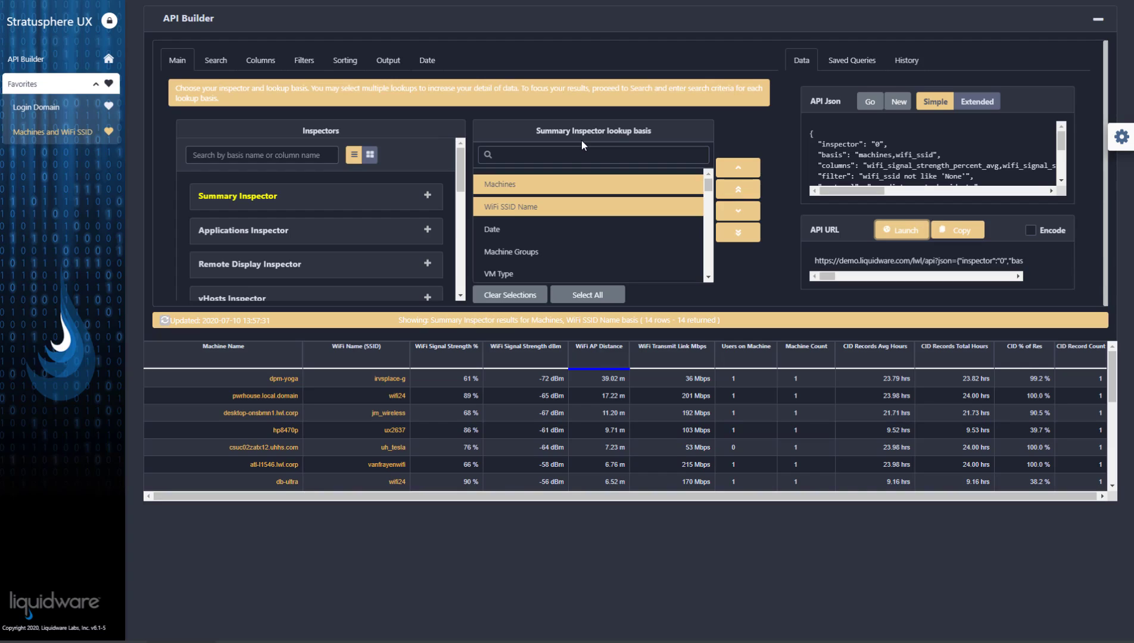
Step: Review the API Builder's settings for light or dark theme, menu background, highlighting color and configuration, and close them without changes
left_click(1122, 137)
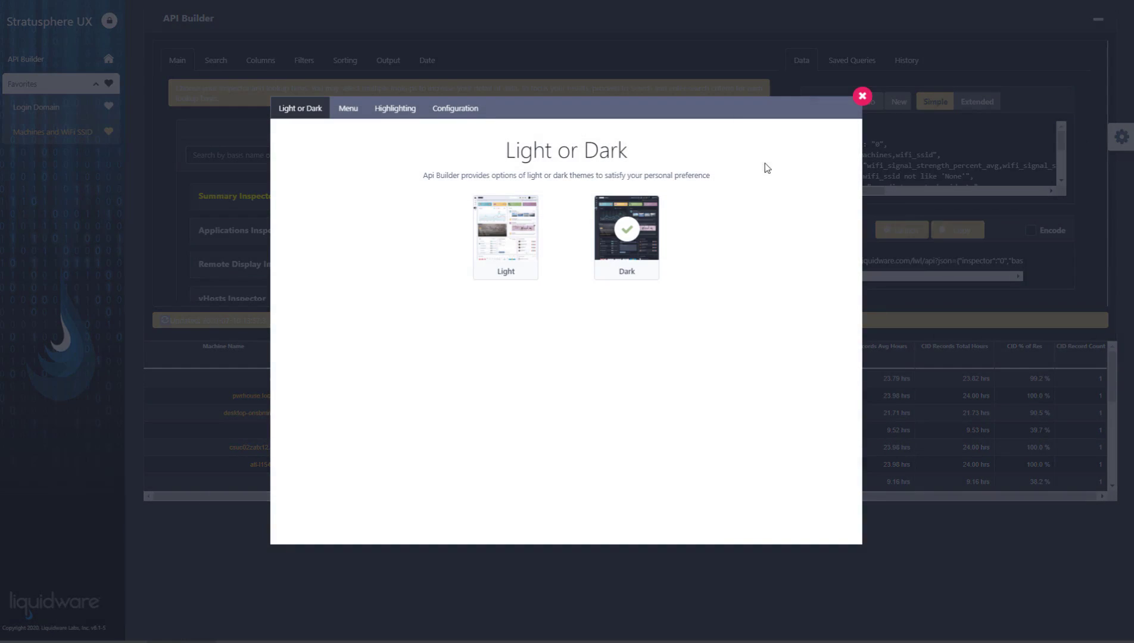
left_click(348, 110)
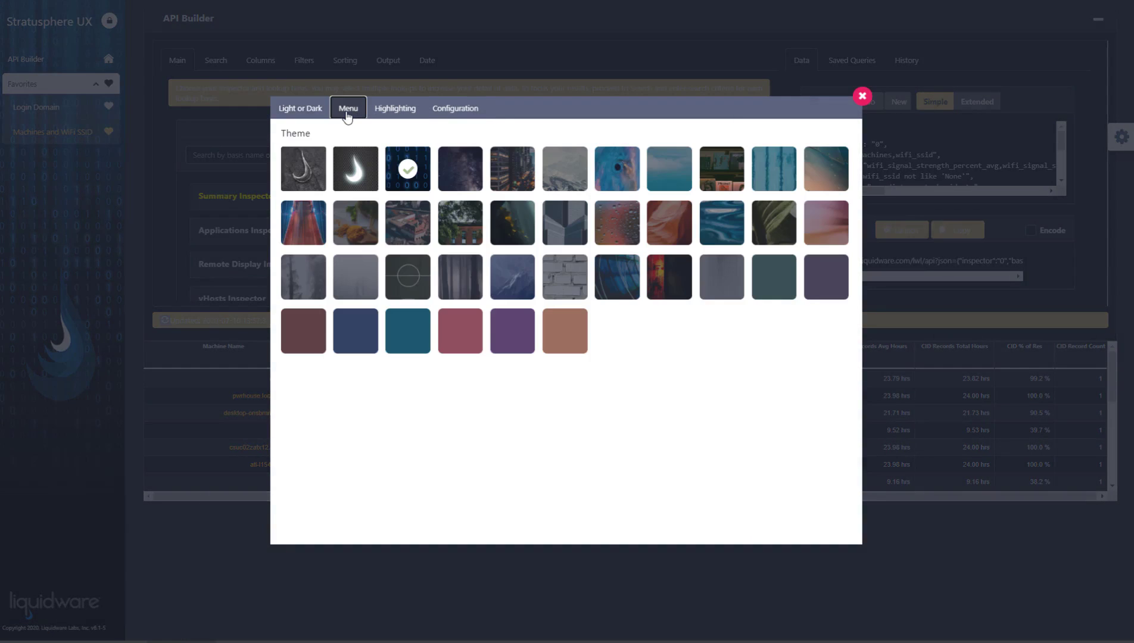
left_click(394, 110)
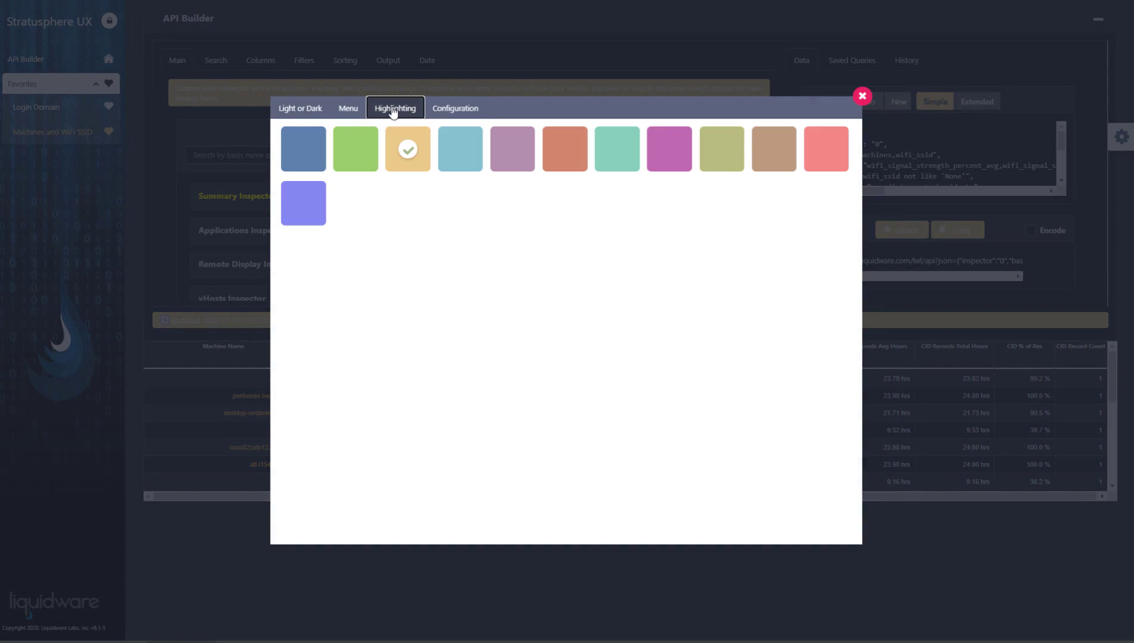
left_click(455, 110)
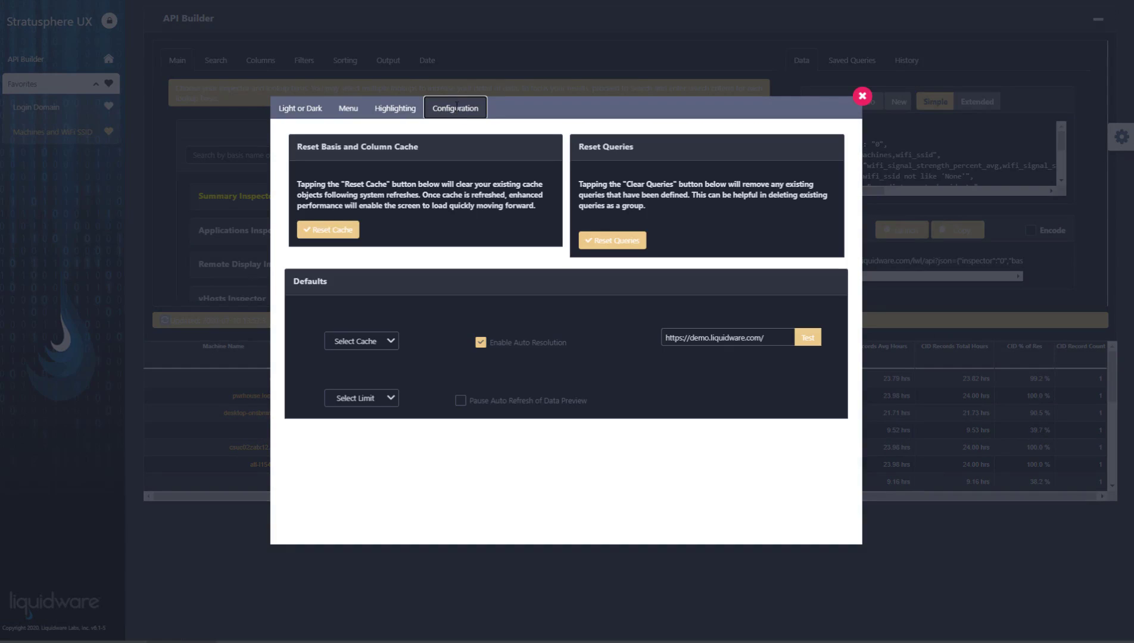
left_click(862, 97)
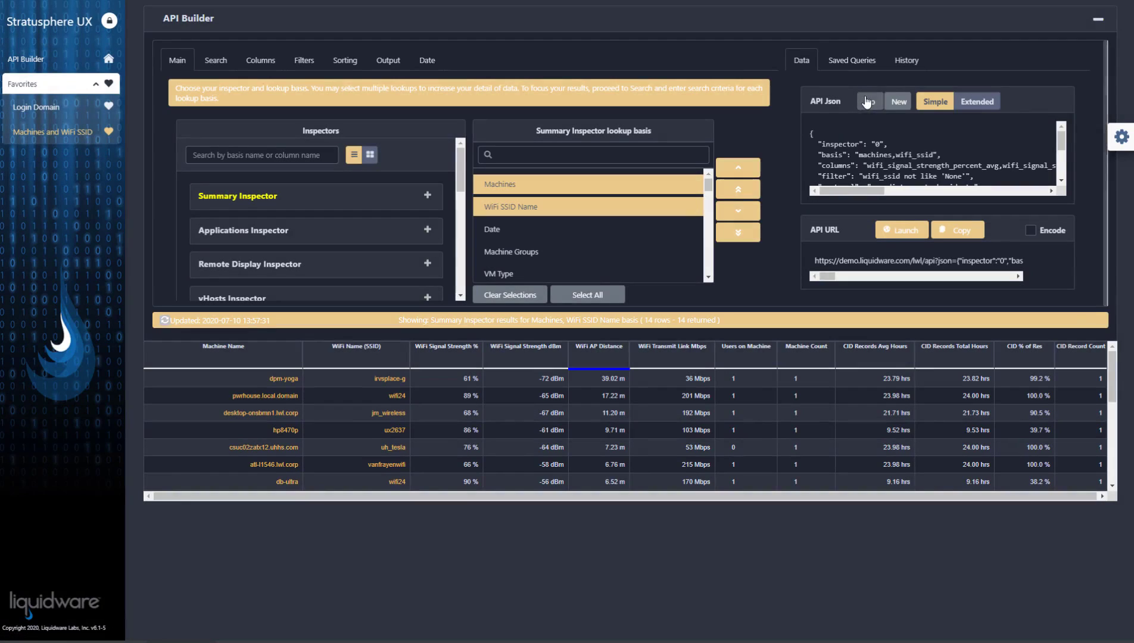
left_click(385, 380)
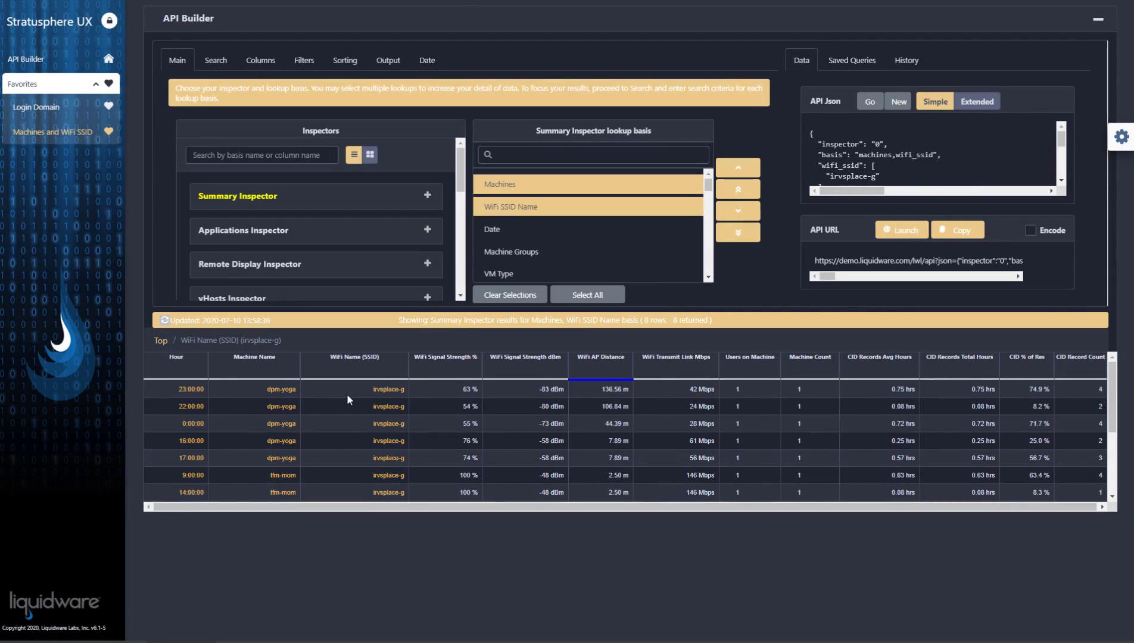
left_click(188, 390)
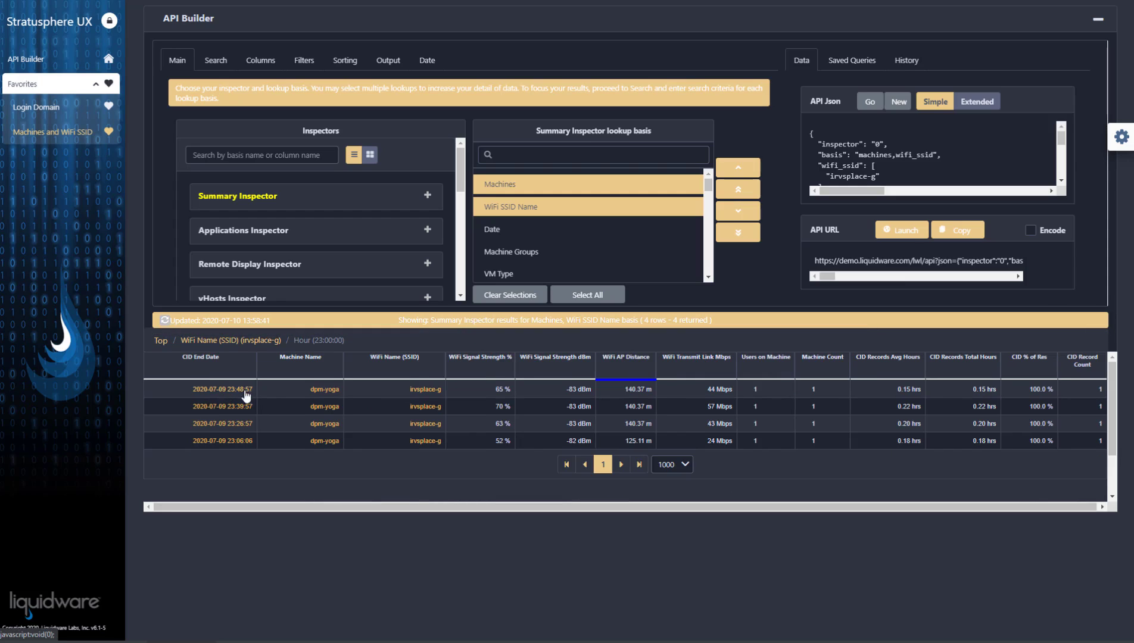
left_click(236, 390)
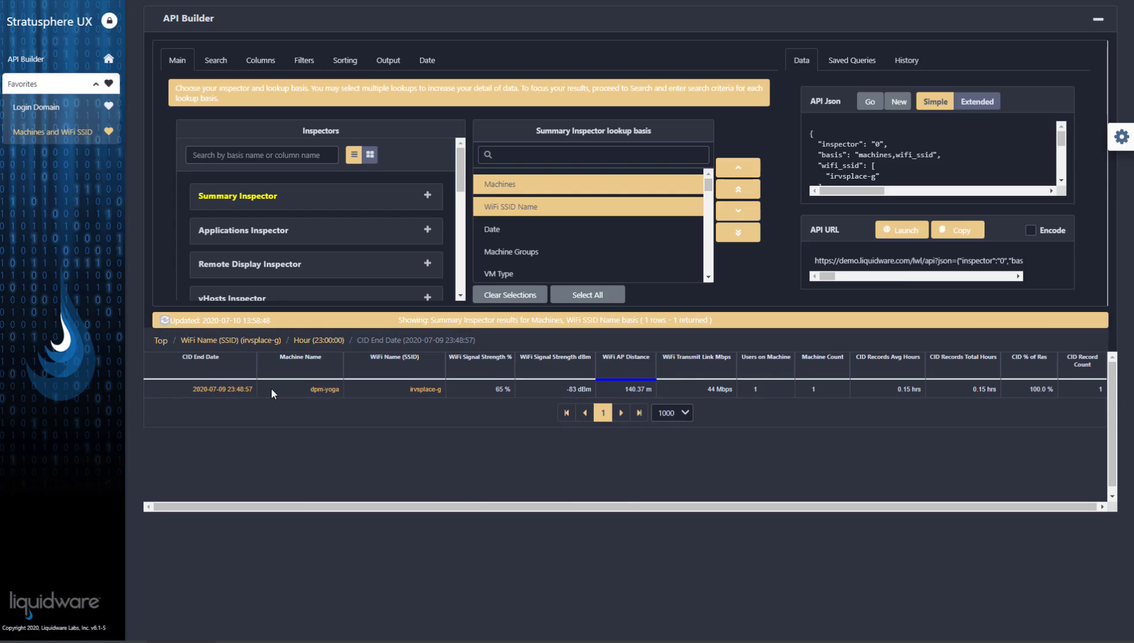
left_click(237, 341)
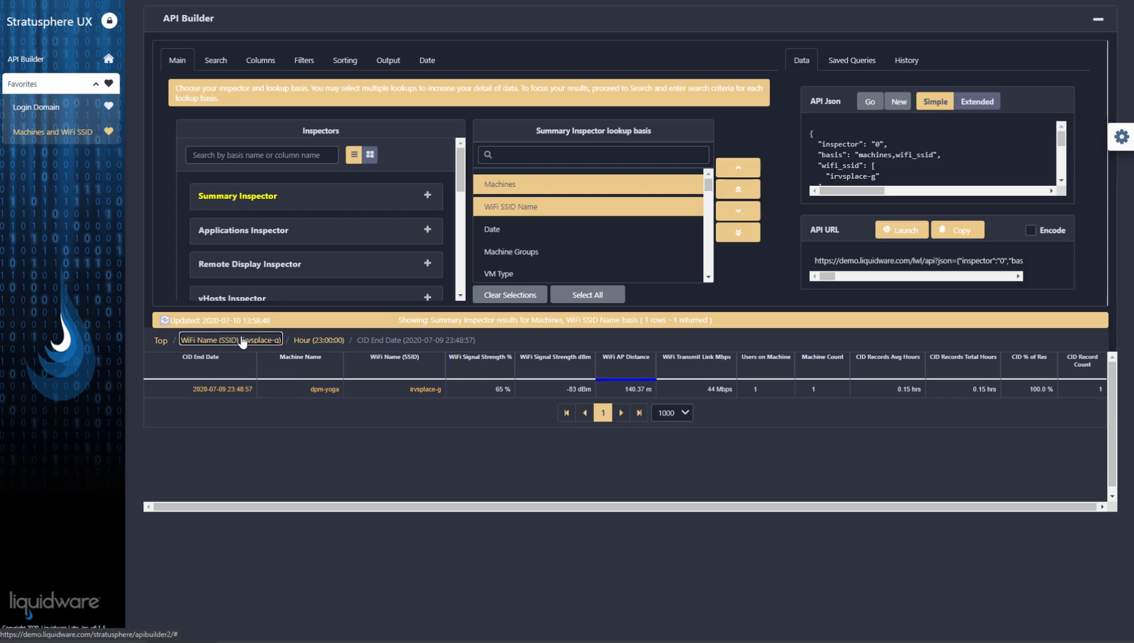
left_click(156, 342)
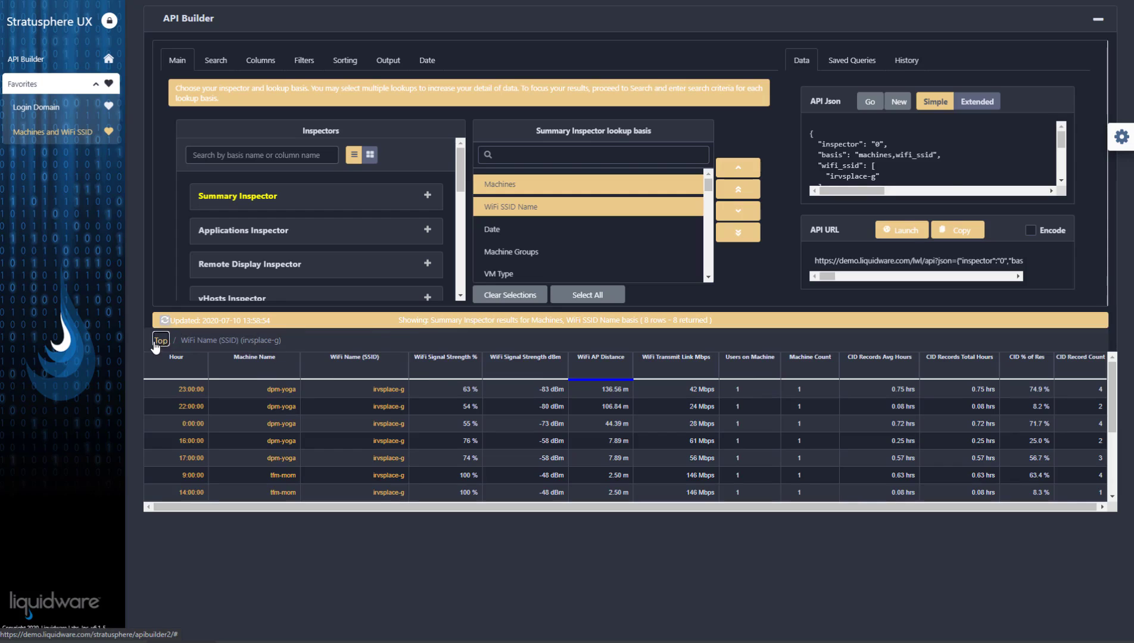